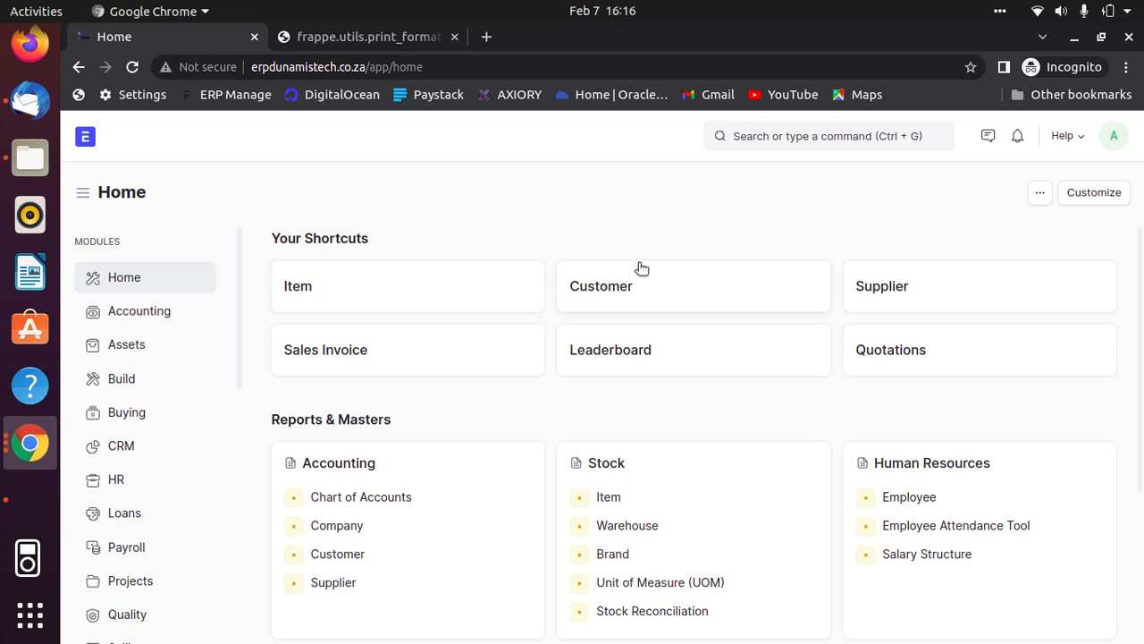
- Open the item Jar with bamboo lid and check its stock level in the Stores - DT warehouse
{"action": "left_click", "coordinate": [364, 281]}
{"action": "left_click", "coordinate": [352, 336]}
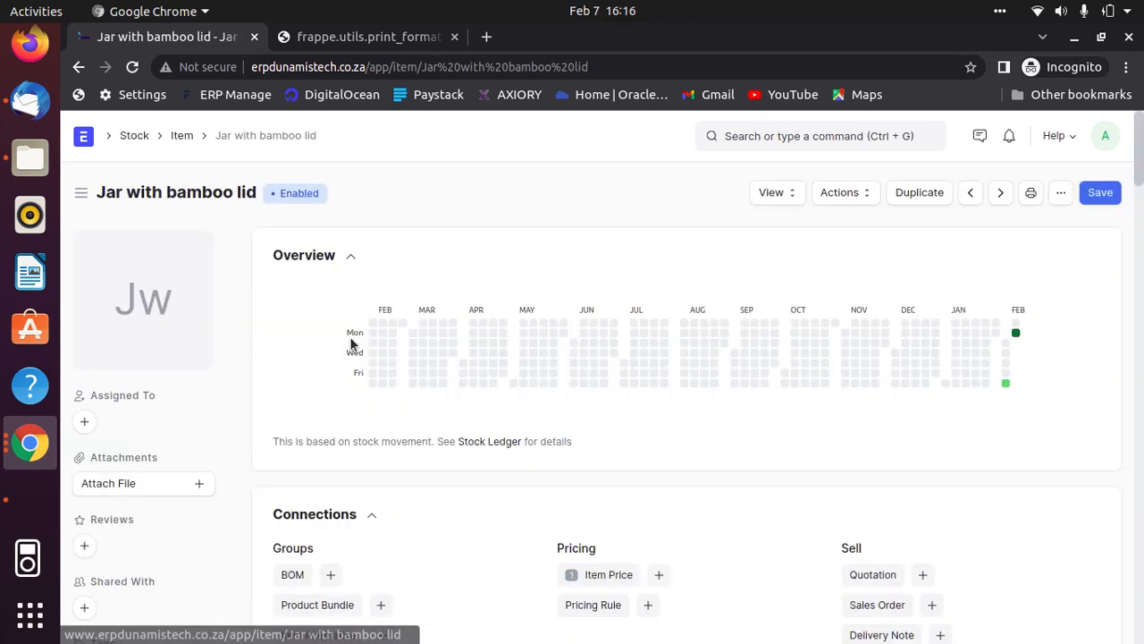
{"action": "scroll", "coordinate": [904, 375], "scroll_direction": "down", "scroll_amount": 5}
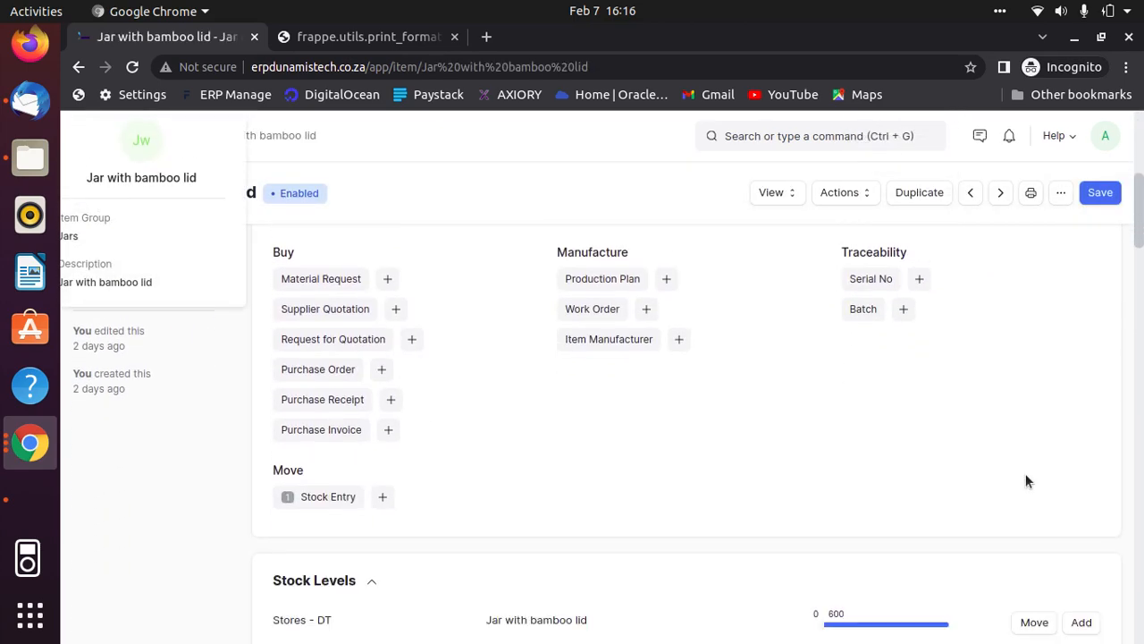
{"action": "scroll", "coordinate": [1010, 477], "scroll_direction": "down", "scroll_amount": 3}
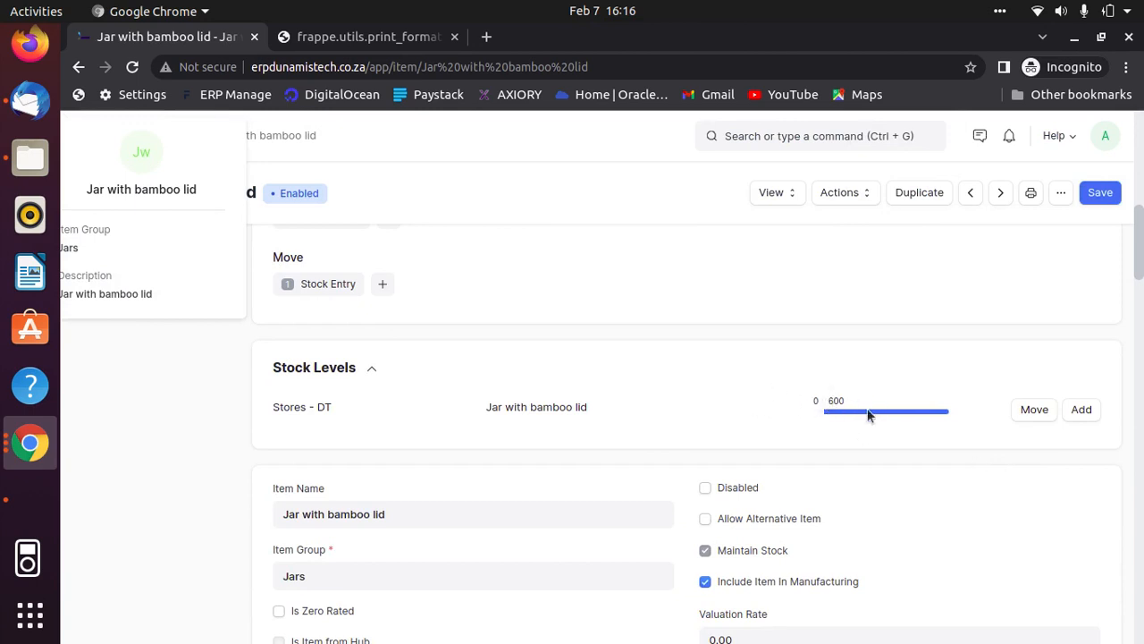
{"action": "mouse_move", "coordinate": [840, 400]}
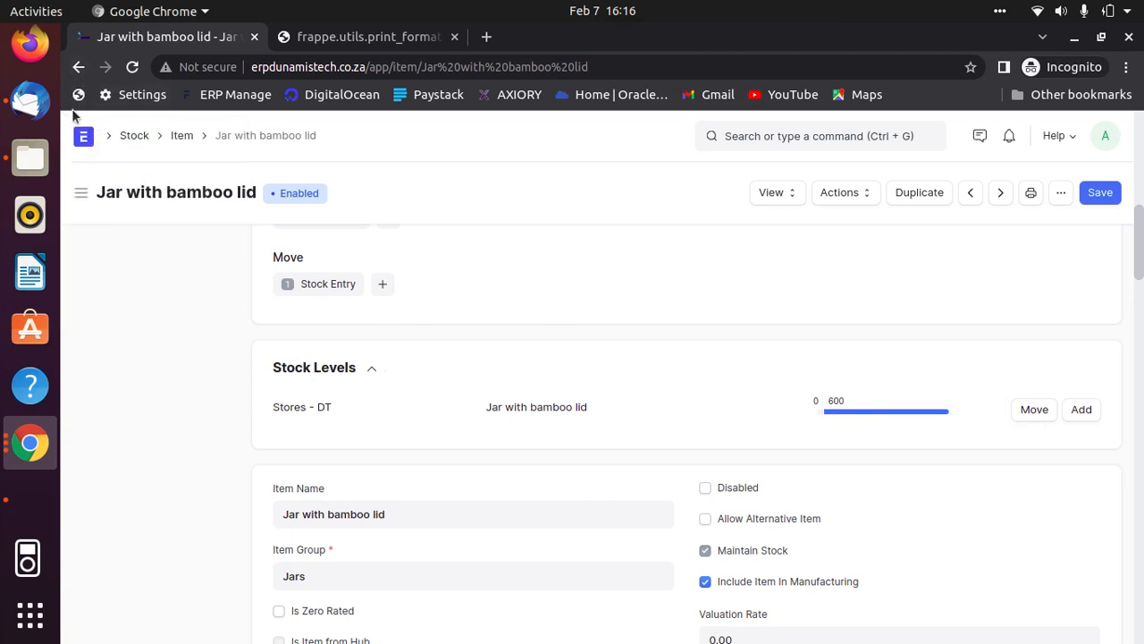
- Open the customer record for Business C2 and start a new sales invoice from its connections
{"action": "left_click", "coordinate": [85, 140]}
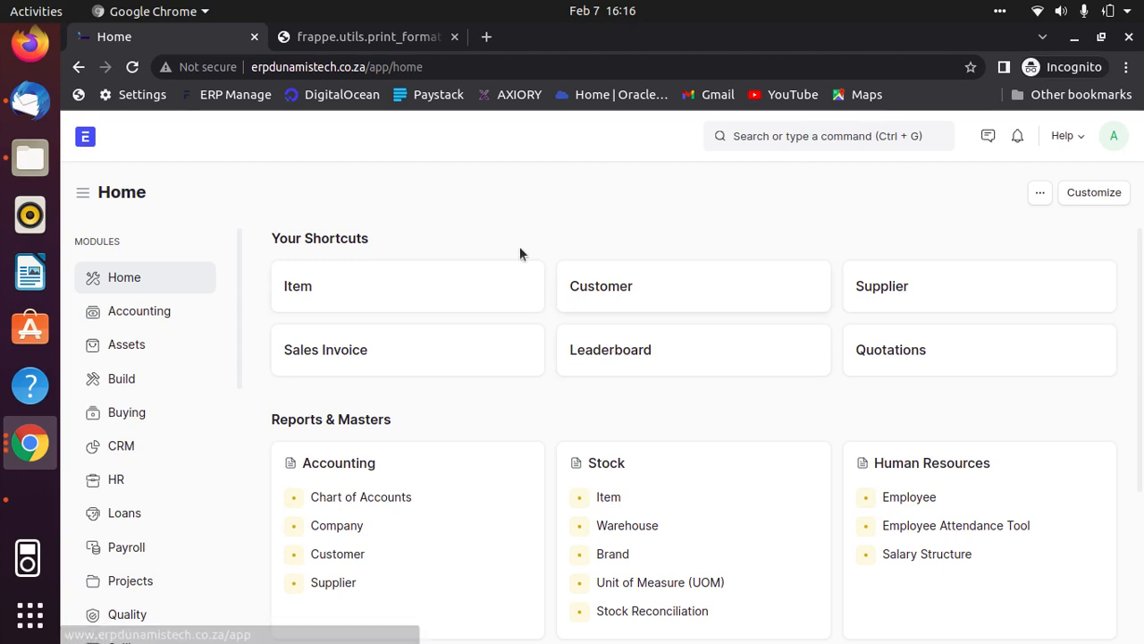
{"action": "left_click", "coordinate": [635, 292]}
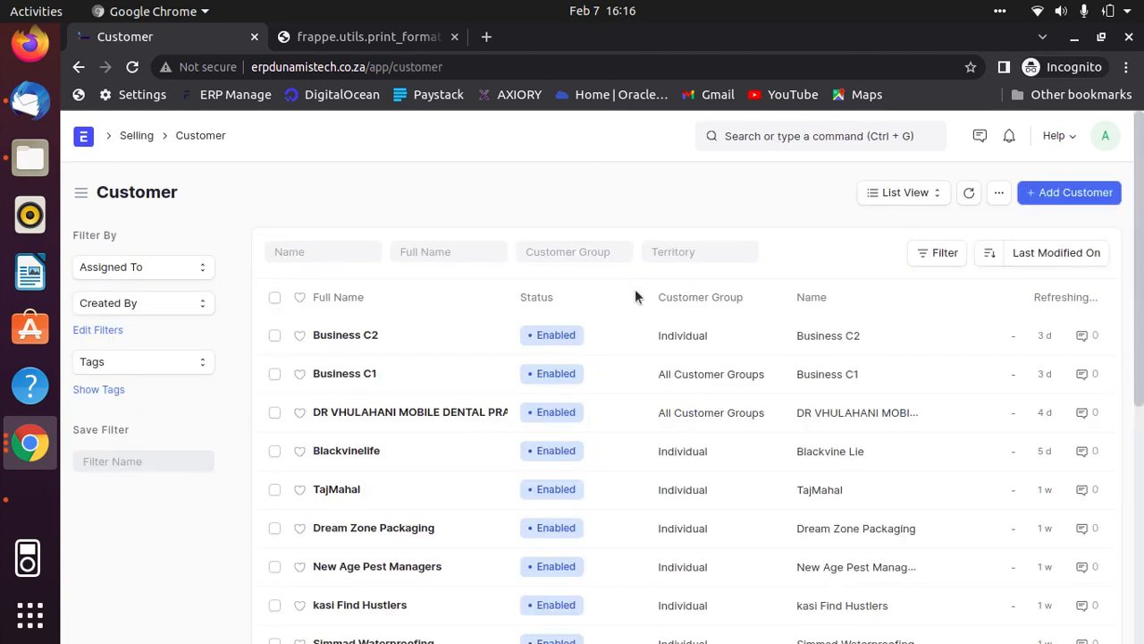
{"action": "left_click", "coordinate": [340, 336]}
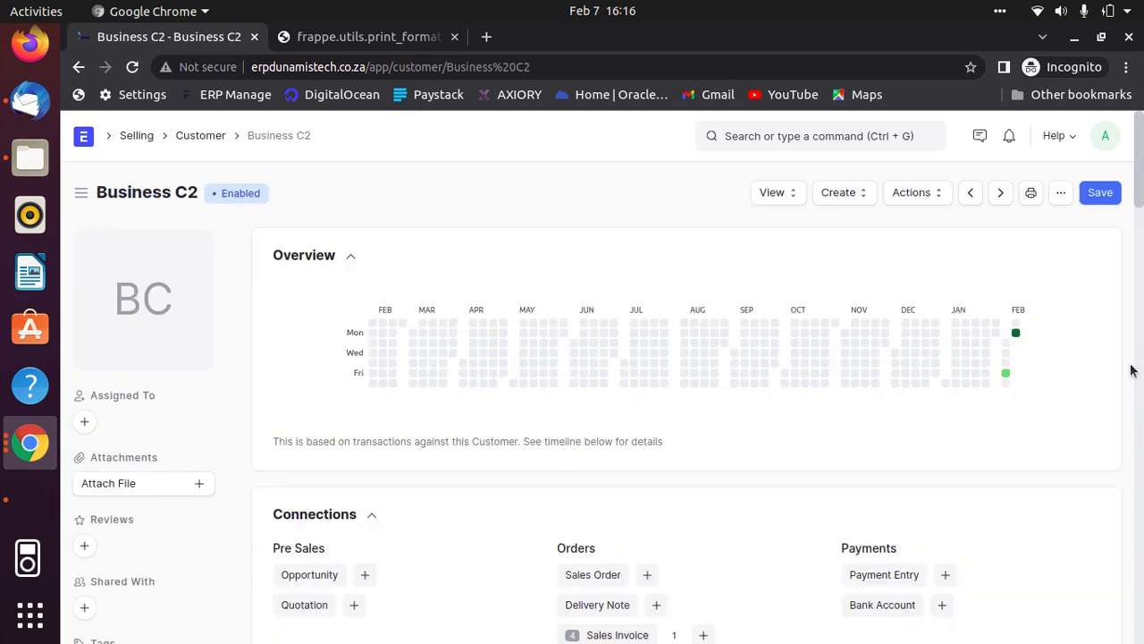
{"action": "scroll", "coordinate": [1090, 362], "scroll_direction": "down", "scroll_amount": 3}
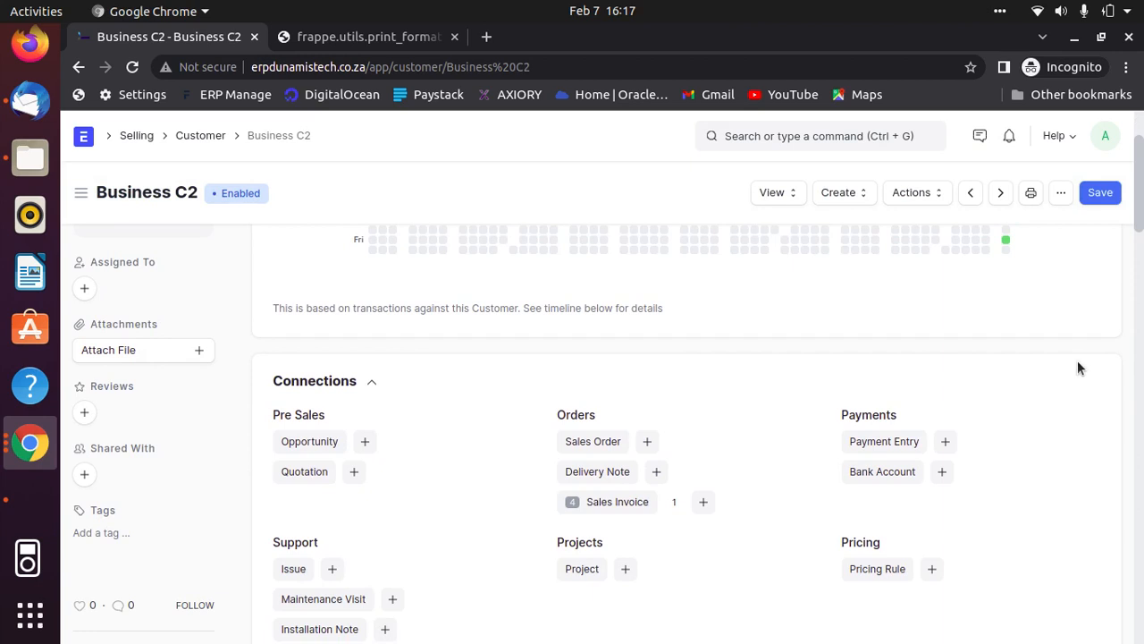
{"action": "scroll", "coordinate": [1052, 333], "scroll_direction": "up", "scroll_amount": 2}
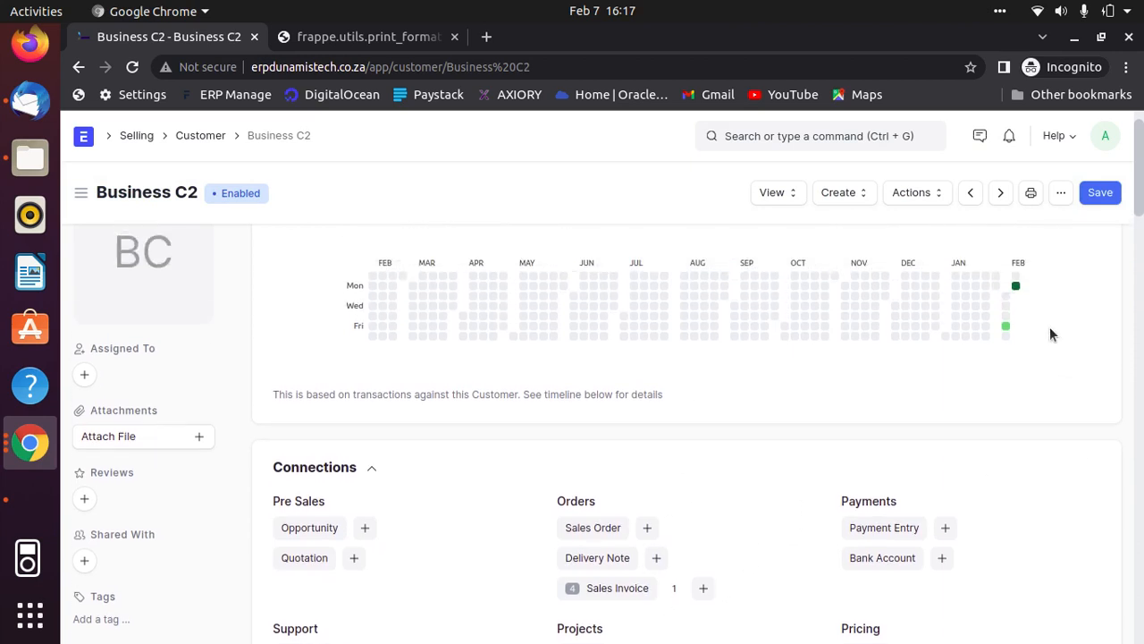
{"action": "scroll", "coordinate": [1050, 335], "scroll_direction": "down", "scroll_amount": 4}
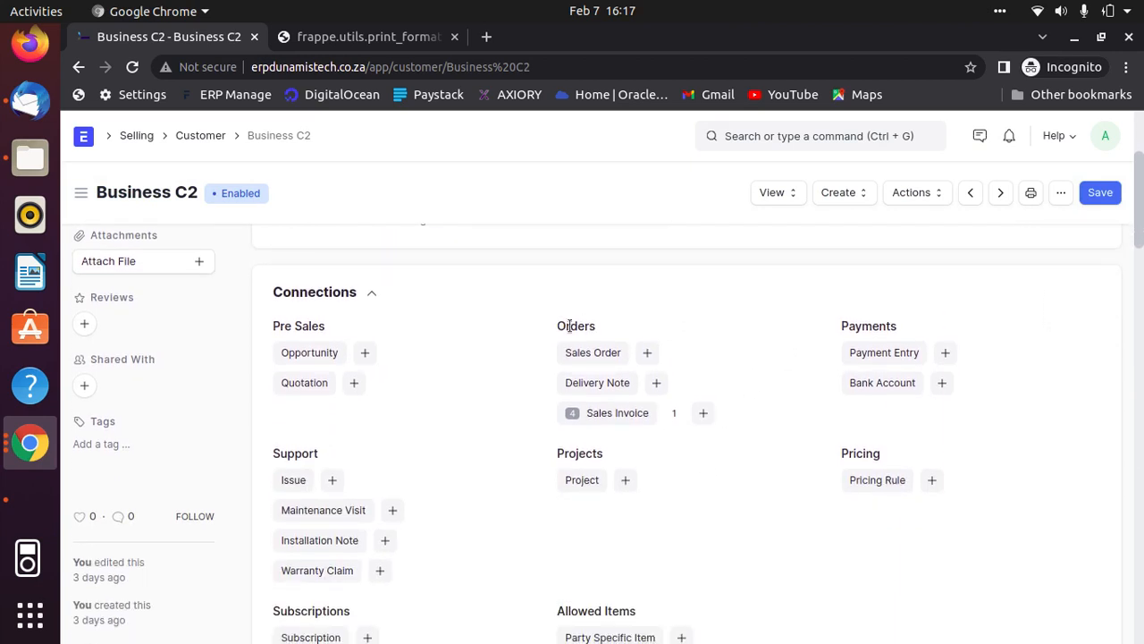
{"action": "left_click", "coordinate": [704, 414]}
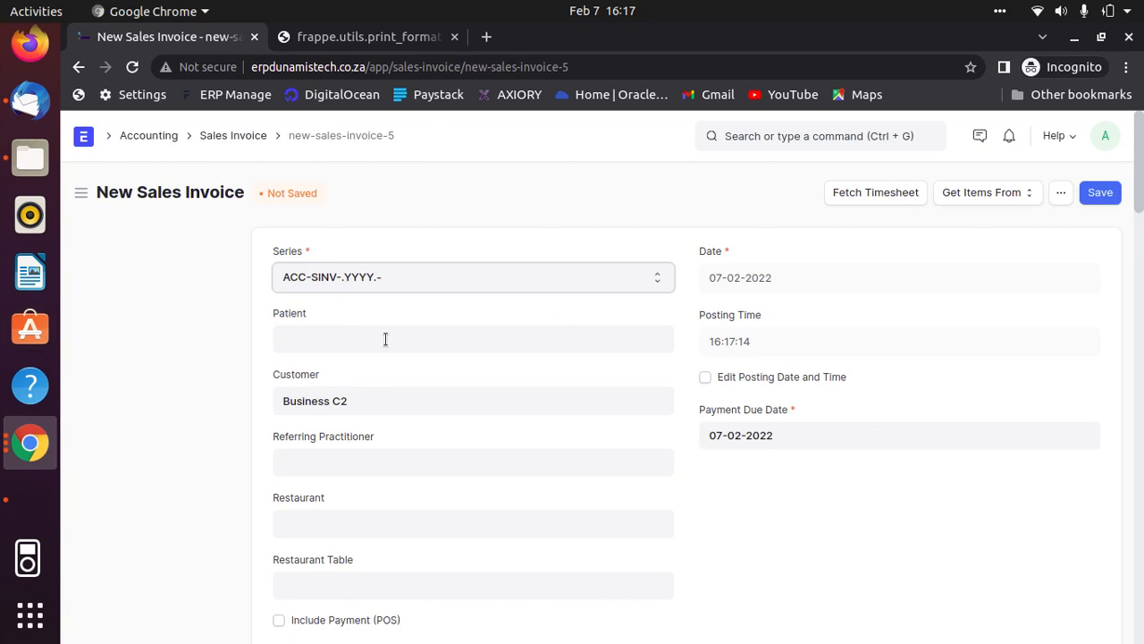
- Clear the invoice's customer and select Business C2 again from the customer list
{"action": "left_click", "coordinate": [369, 400]}
{"action": "triple_click", "coordinate": [369, 400]}
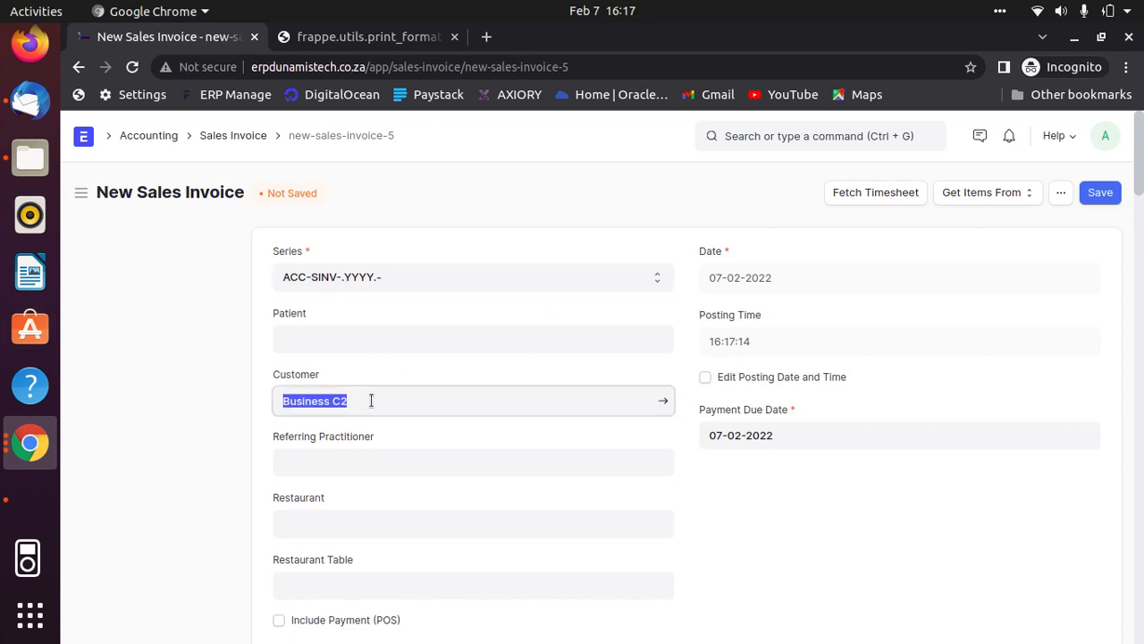
{"action": "left_click", "coordinate": [379, 406]}
{"action": "key", "text": "BackSpace"}
{"action": "key", "text": "BackSpace"}
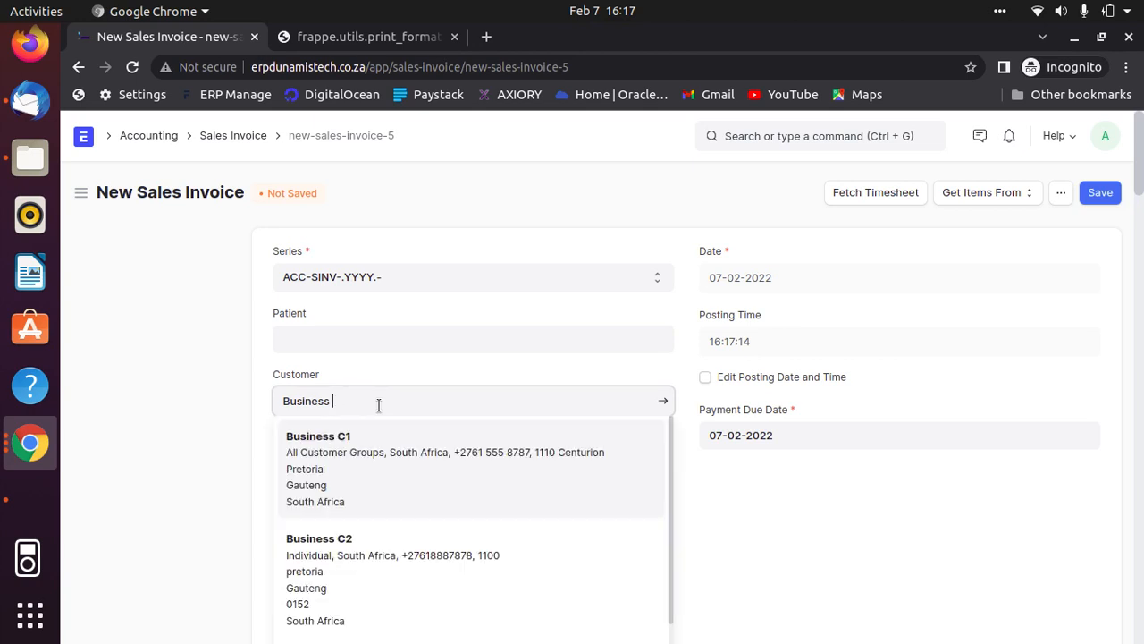
{"action": "key", "text": "BackSpace"}
{"action": "key", "text": "BackSpace"}
{"action": "key", "text": "BackSpace"}
{"action": "key", "text": "BackSpace"}
{"action": "key", "text": "BackSpace"}
{"action": "key", "text": "BackSpace"}
{"action": "key", "text": "BackSpace"}
{"action": "key", "text": "BackSpace"}
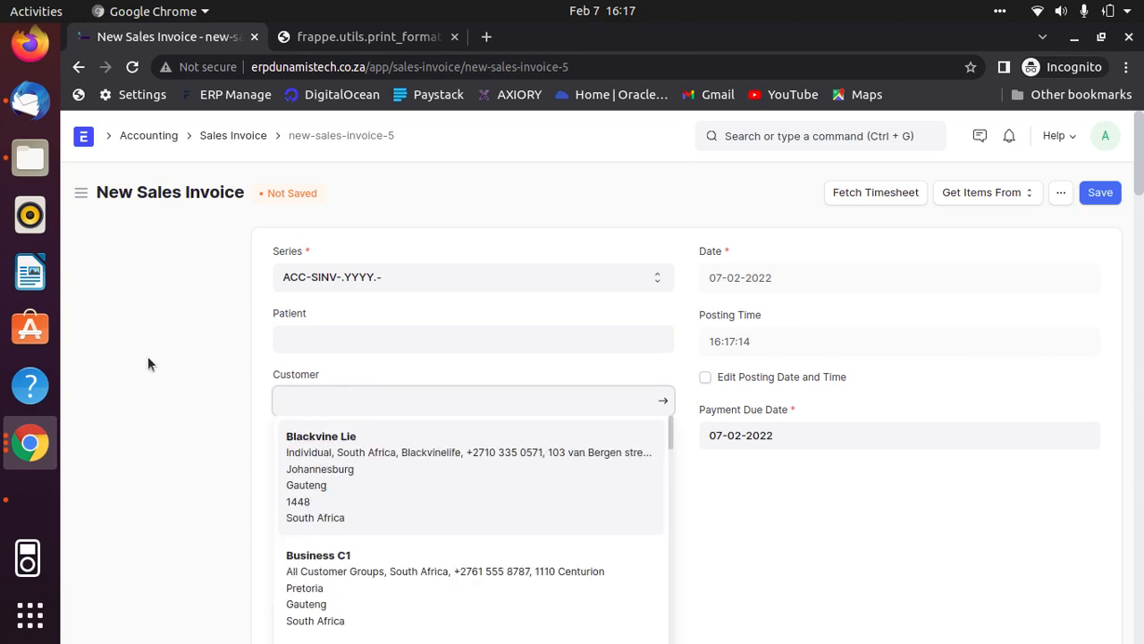
{"action": "left_click", "coordinate": [147, 357]}
{"action": "left_click", "coordinate": [373, 398]}
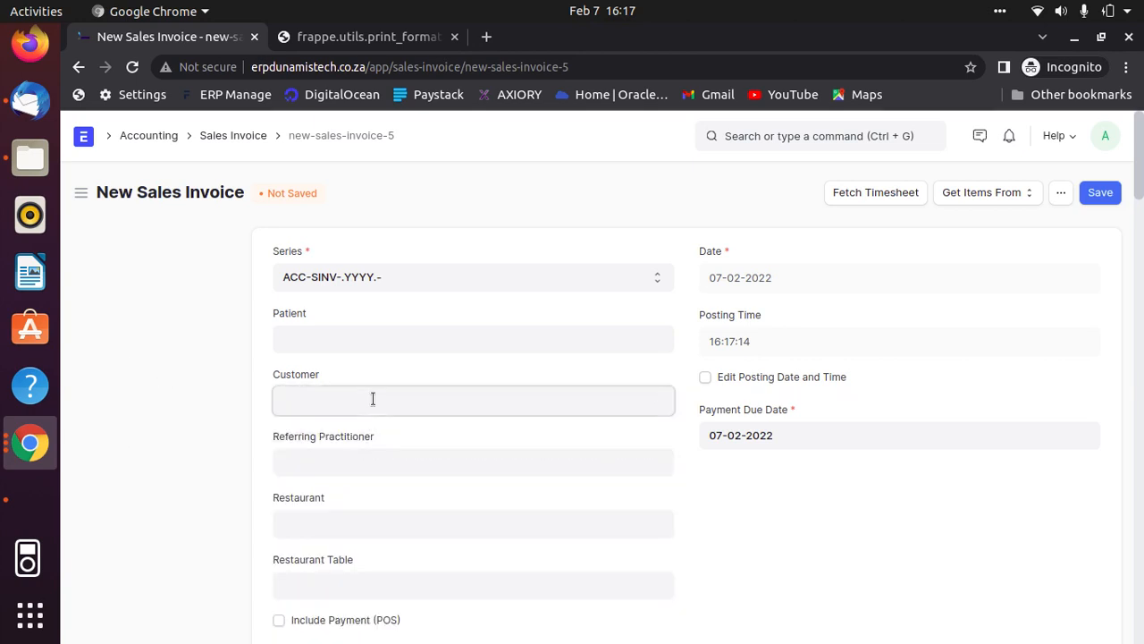
{"action": "scroll", "coordinate": [493, 465], "scroll_direction": "down", "scroll_amount": 4}
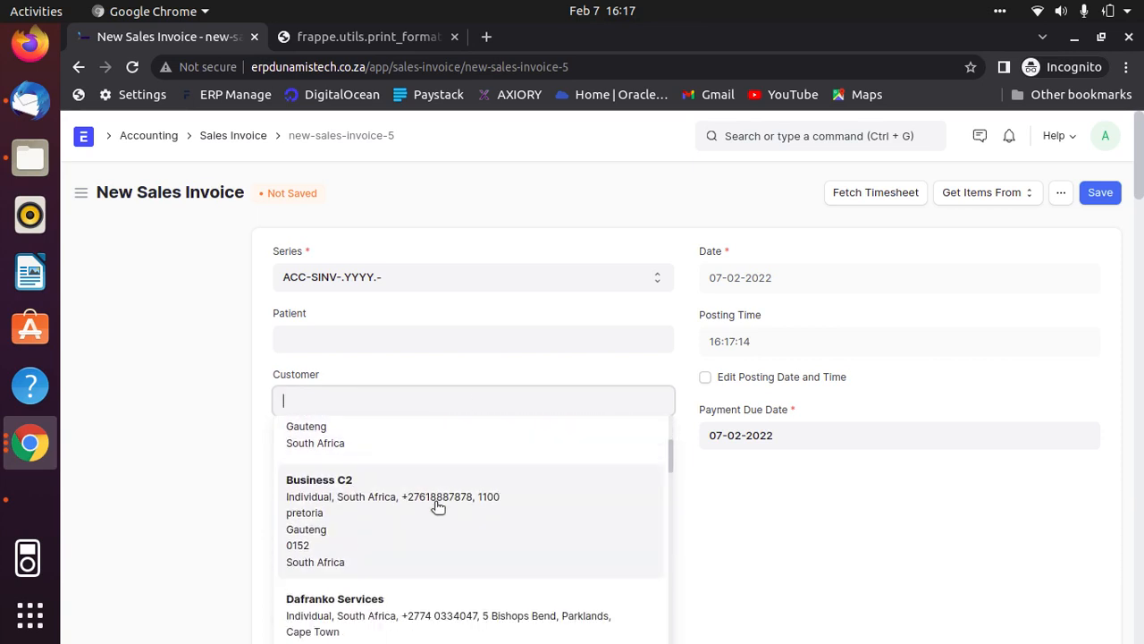
{"action": "left_click", "coordinate": [390, 520]}
{"action": "left_click", "coordinate": [763, 478]}
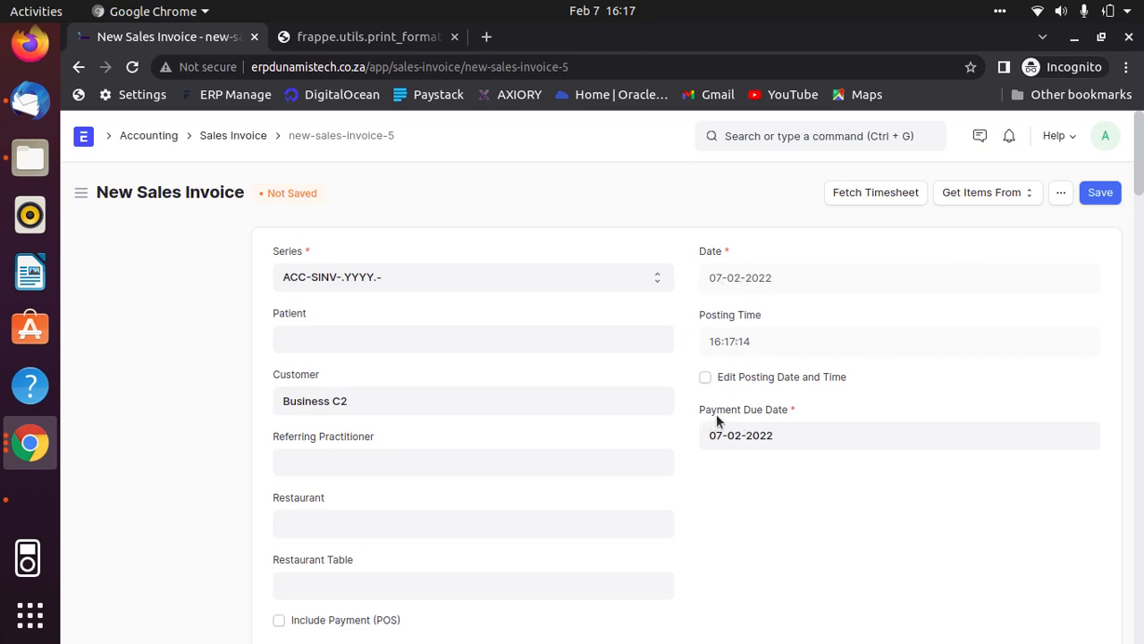
- Set the invoice's payment due date to 15-02-2022
{"action": "left_click", "coordinate": [805, 441]}
{"action": "scroll", "coordinate": [997, 486], "scroll_direction": "down", "scroll_amount": 2}
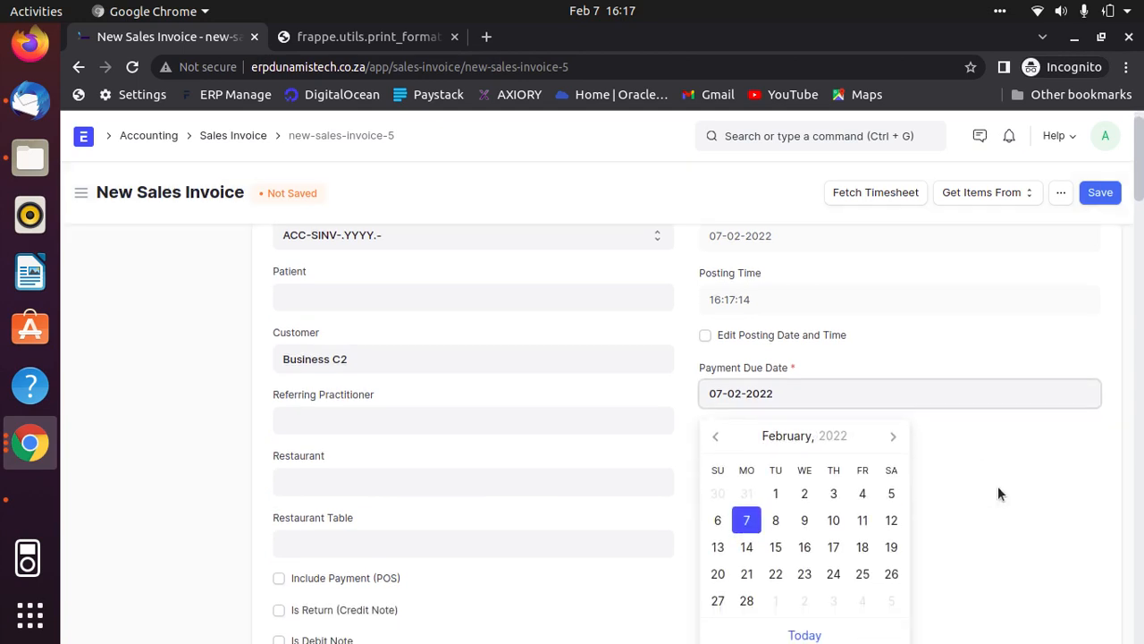
{"action": "left_click", "coordinate": [775, 500]}
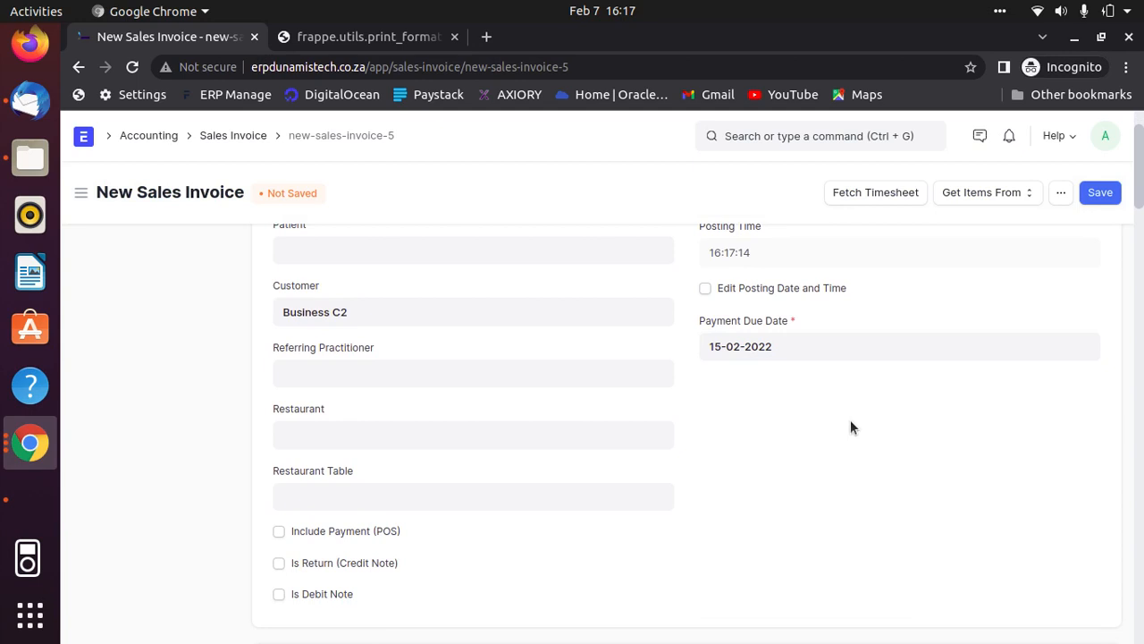
- Add a row to the invoice's items table and choose Jar with bamboo lid as its item
{"action": "scroll", "coordinate": [850, 420], "scroll_direction": "down", "scroll_amount": 6}
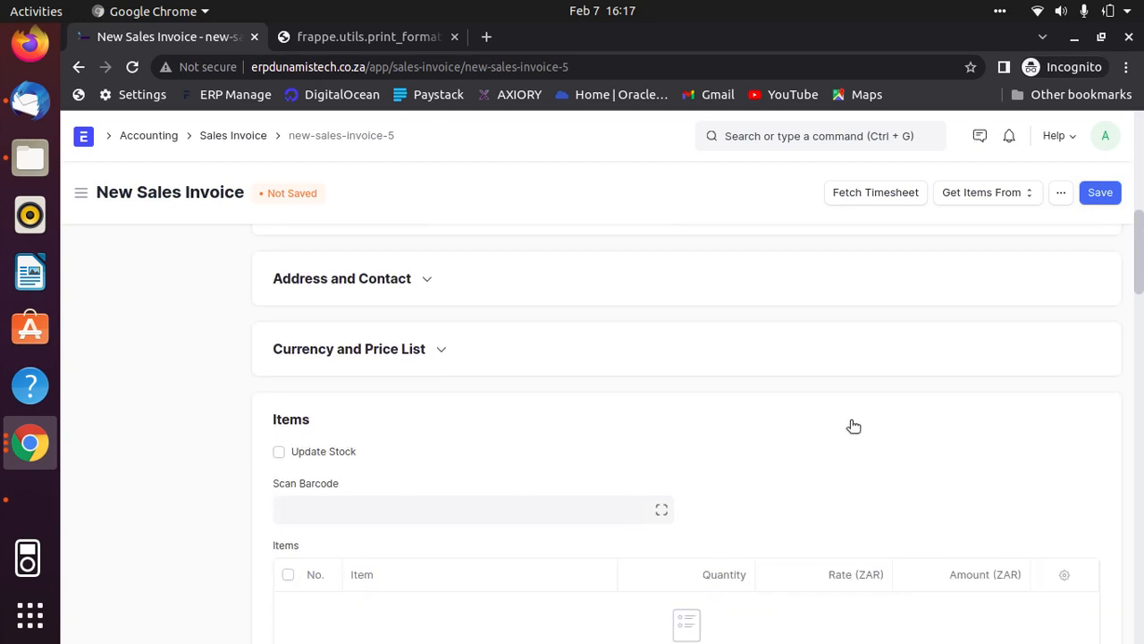
{"action": "scroll", "coordinate": [854, 426], "scroll_direction": "down", "scroll_amount": 2}
{"action": "scroll", "coordinate": [850, 419], "scroll_direction": "down", "scroll_amount": 1}
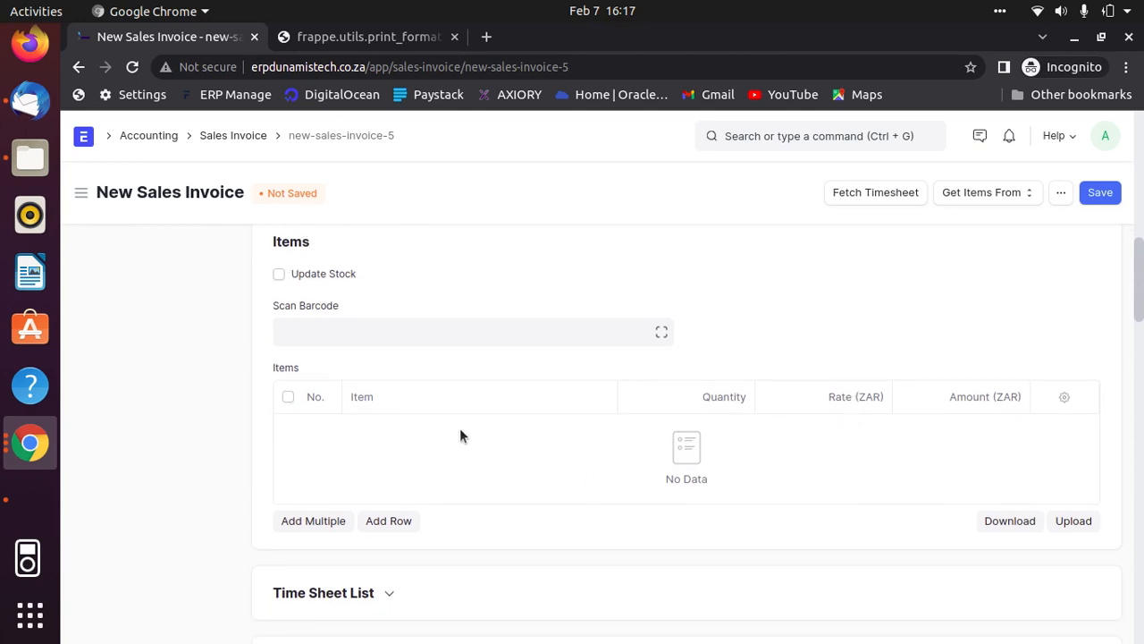
{"action": "left_click", "coordinate": [389, 521]}
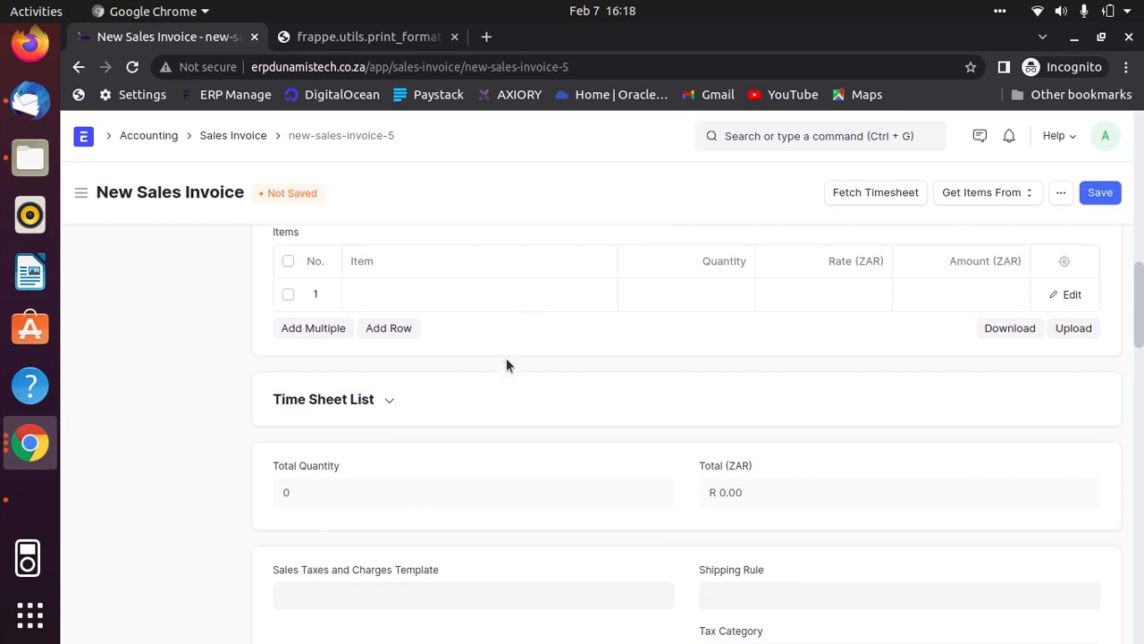
{"action": "scroll", "coordinate": [506, 365], "scroll_direction": "up", "scroll_amount": 3}
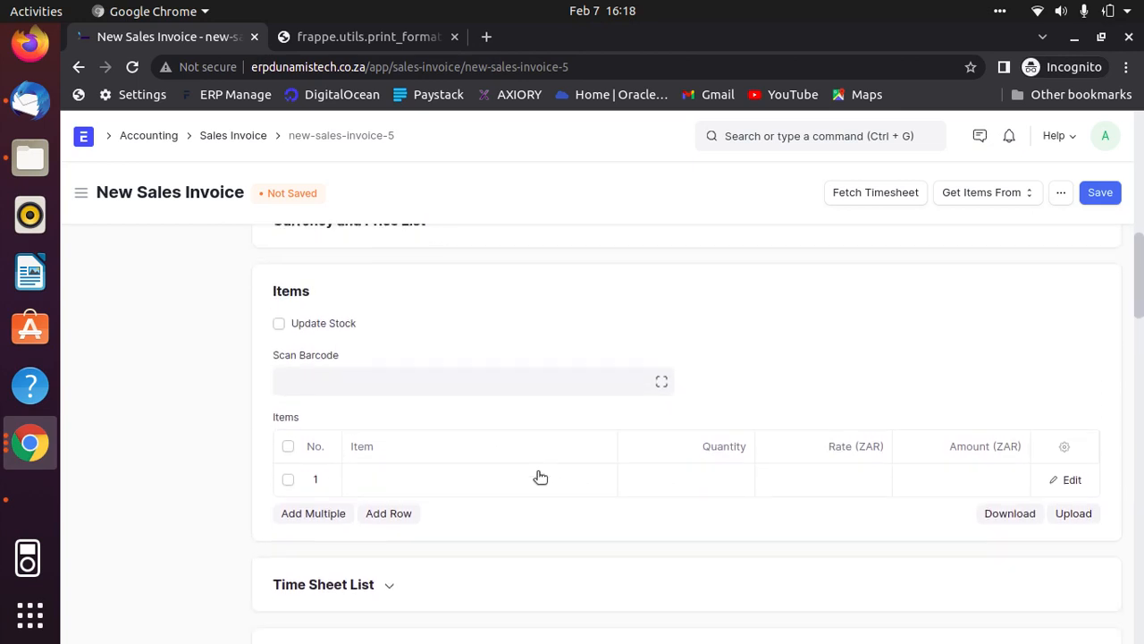
{"action": "scroll", "coordinate": [540, 477], "scroll_direction": "down", "scroll_amount": 1}
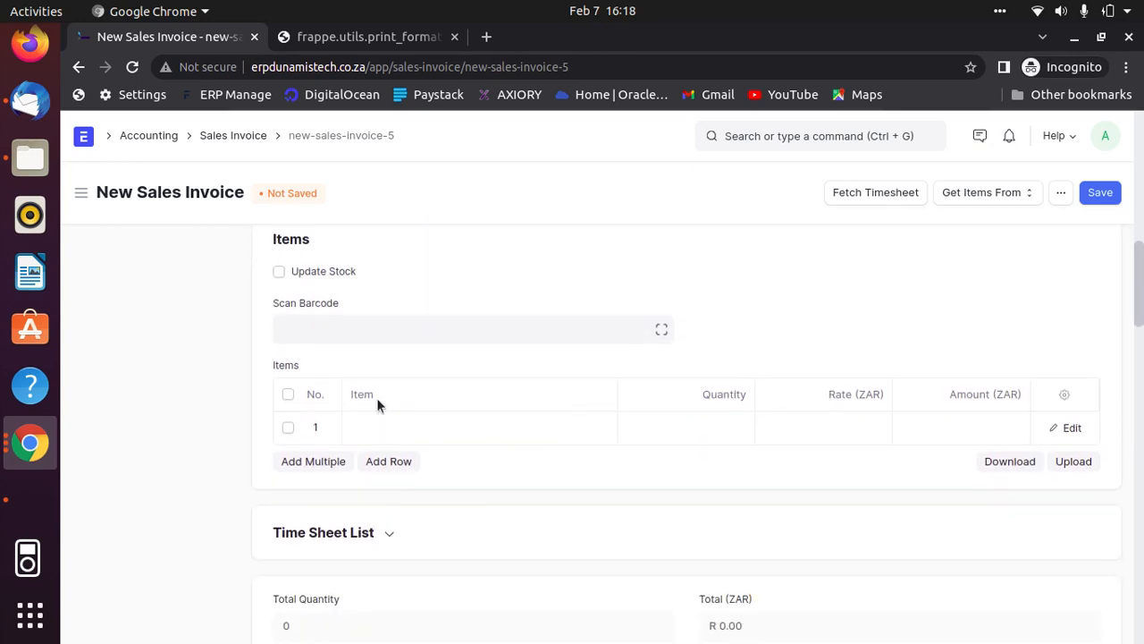
{"action": "left_click", "coordinate": [453, 434]}
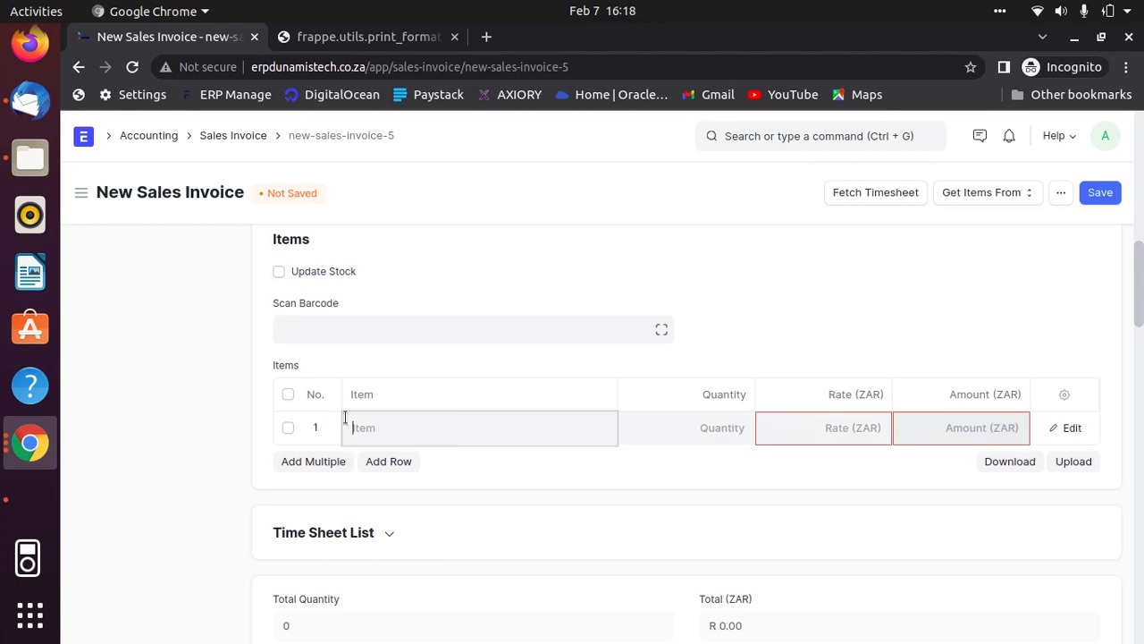
{"action": "left_click", "coordinate": [408, 429]}
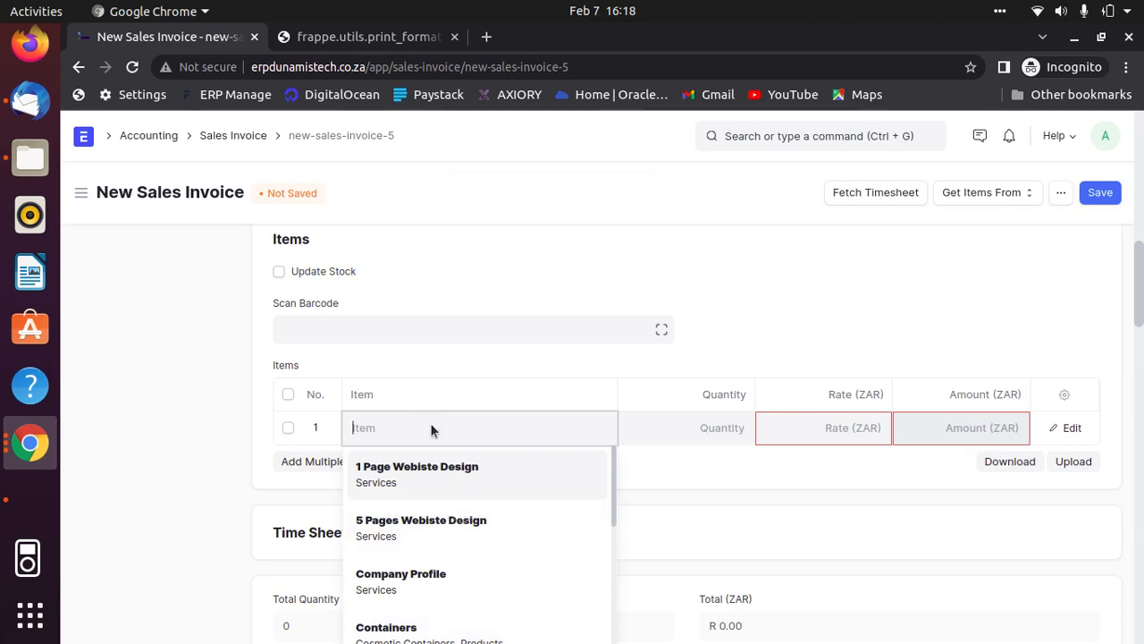
{"action": "type", "text": "jar"}
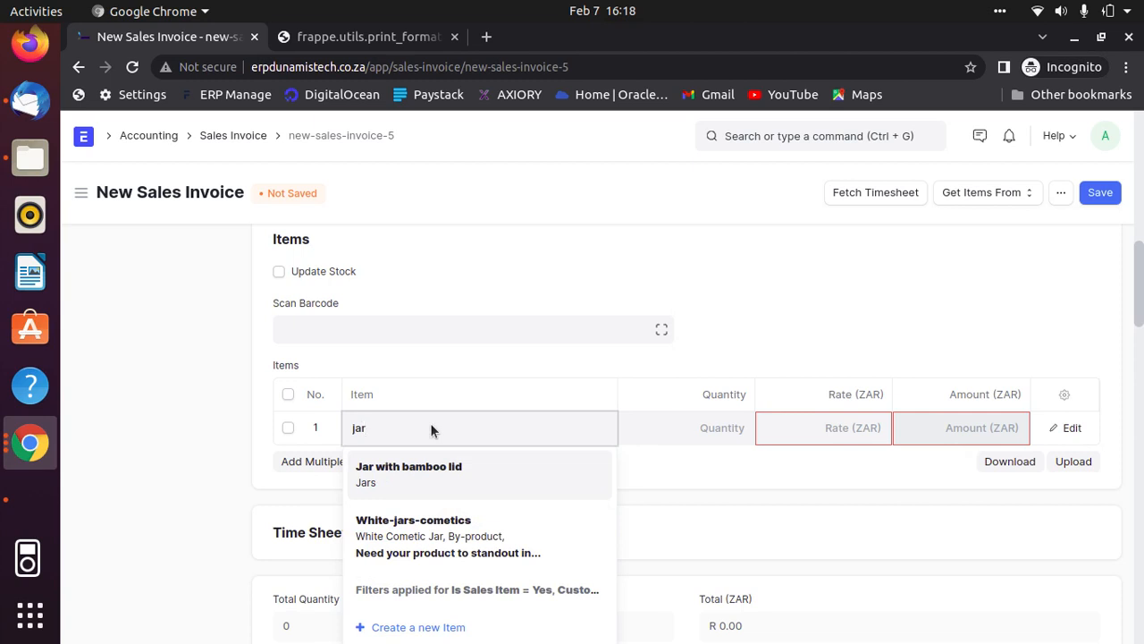
{"action": "left_click", "coordinate": [421, 470]}
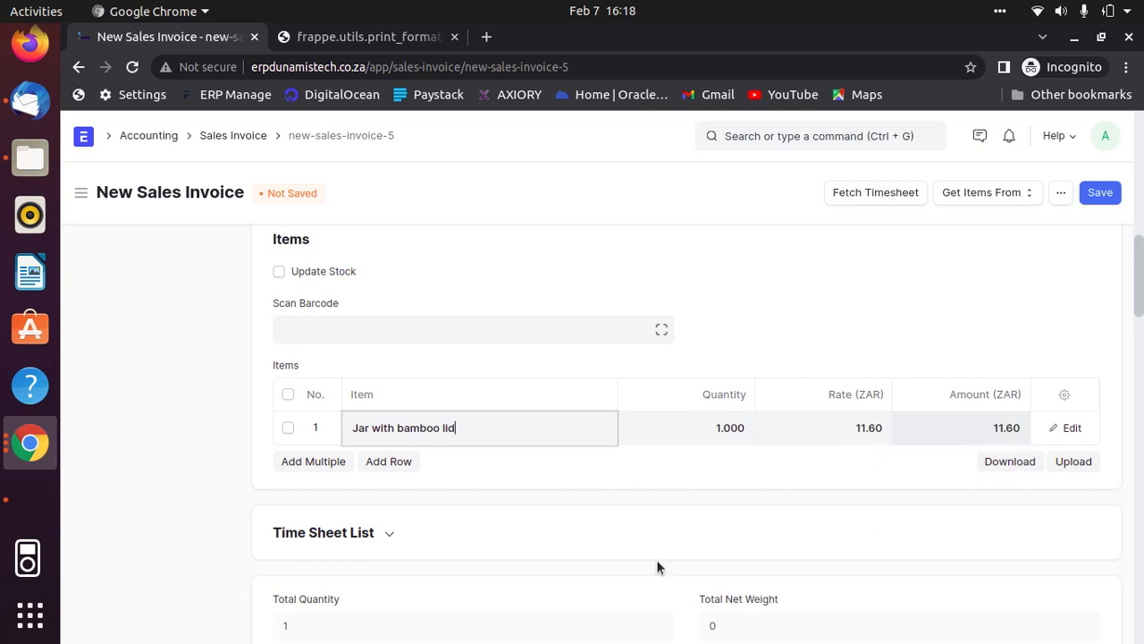
- Set the quantity of the Jar with bamboo lid row to 125
{"action": "left_click", "coordinate": [716, 429]}
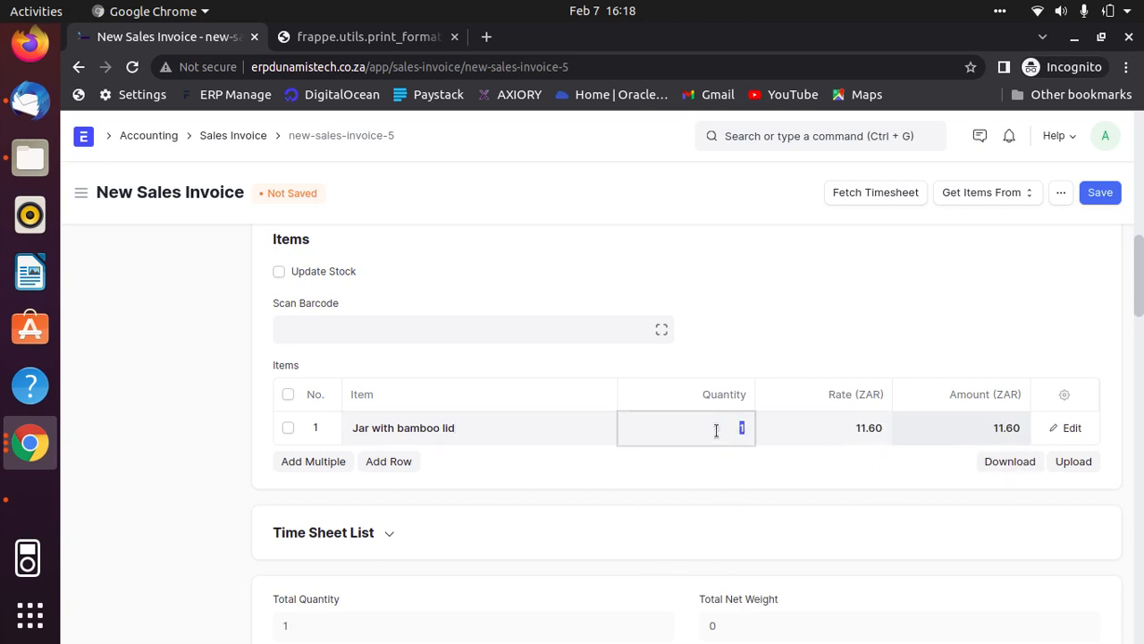
{"action": "type", "text": "125"}
{"action": "left_click", "coordinate": [718, 475]}
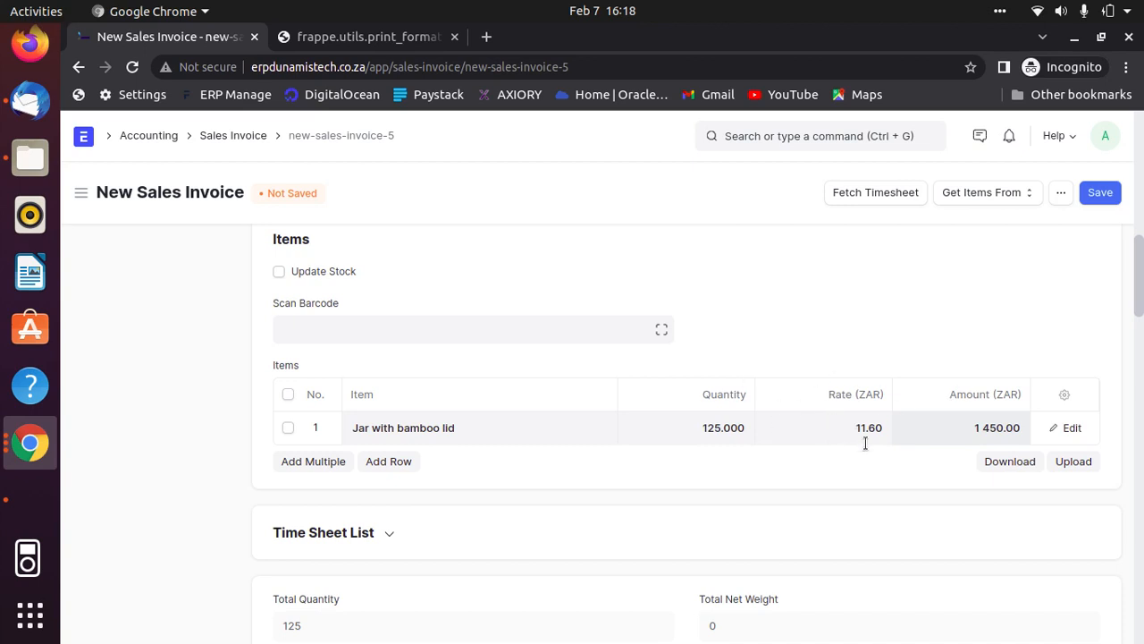
- Enable Update Stock for the invoice's items and save the sales invoice
{"action": "scroll", "coordinate": [818, 414], "scroll_direction": "up", "scroll_amount": 1}
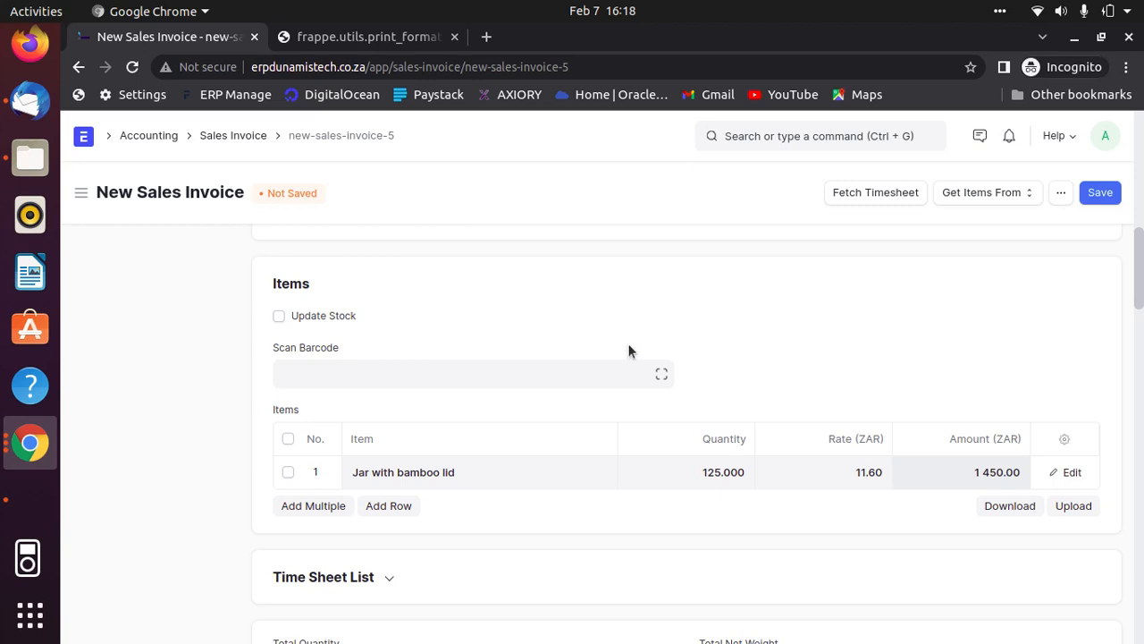
{"action": "left_click", "coordinate": [279, 315]}
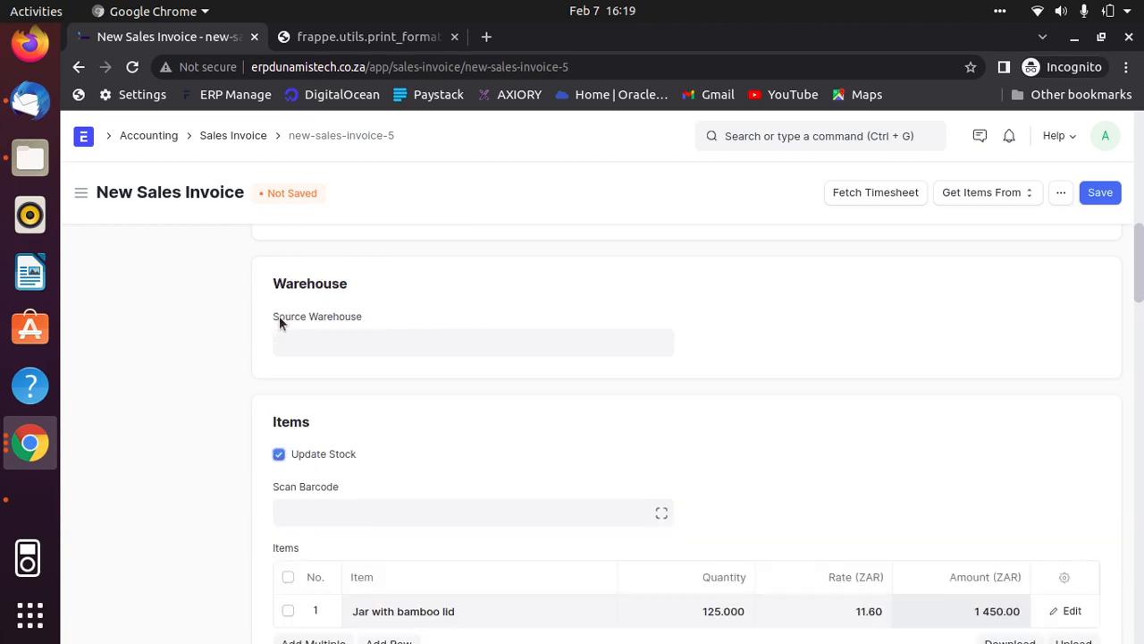
{"action": "scroll", "coordinate": [390, 409], "scroll_direction": "down", "scroll_amount": 1}
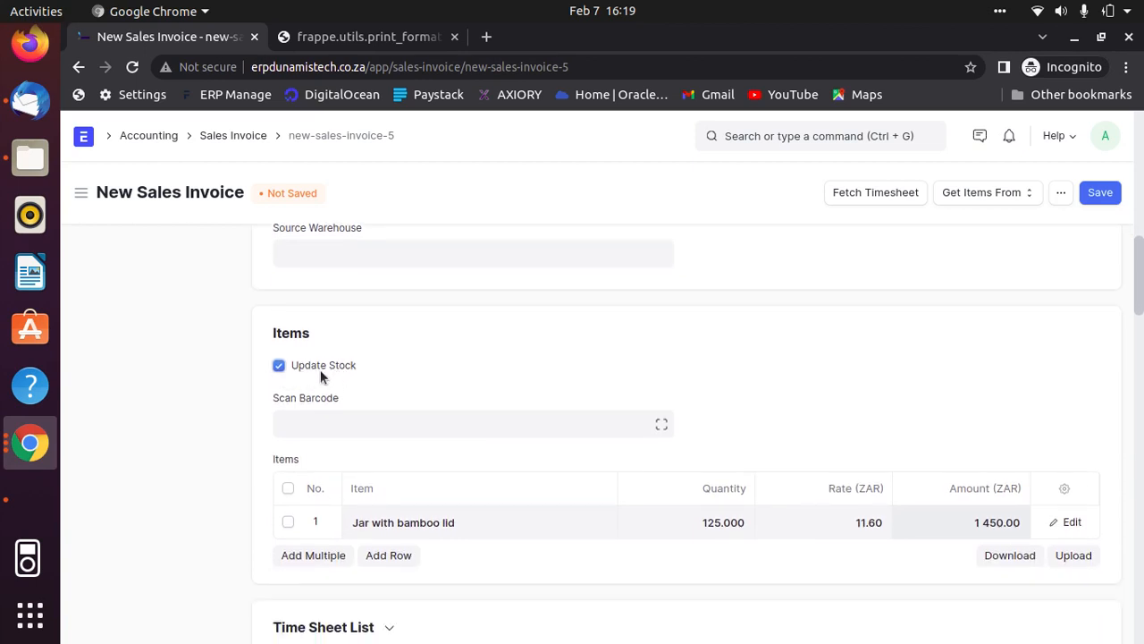
{"action": "scroll", "coordinate": [975, 418], "scroll_direction": "down", "scroll_amount": 2}
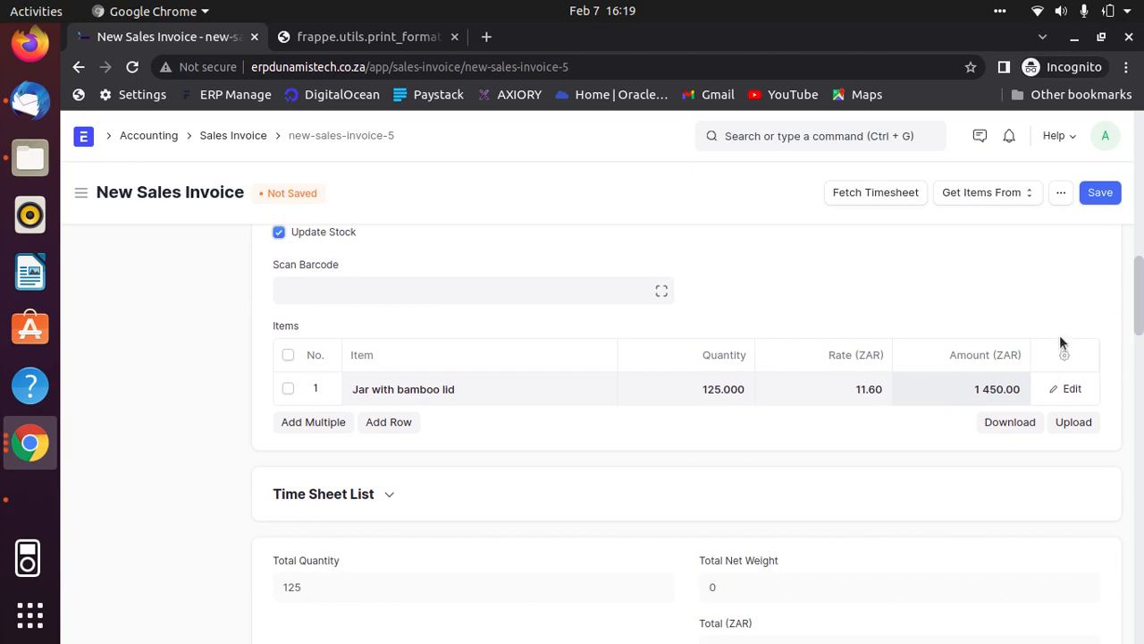
{"action": "left_click", "coordinate": [1100, 193]}
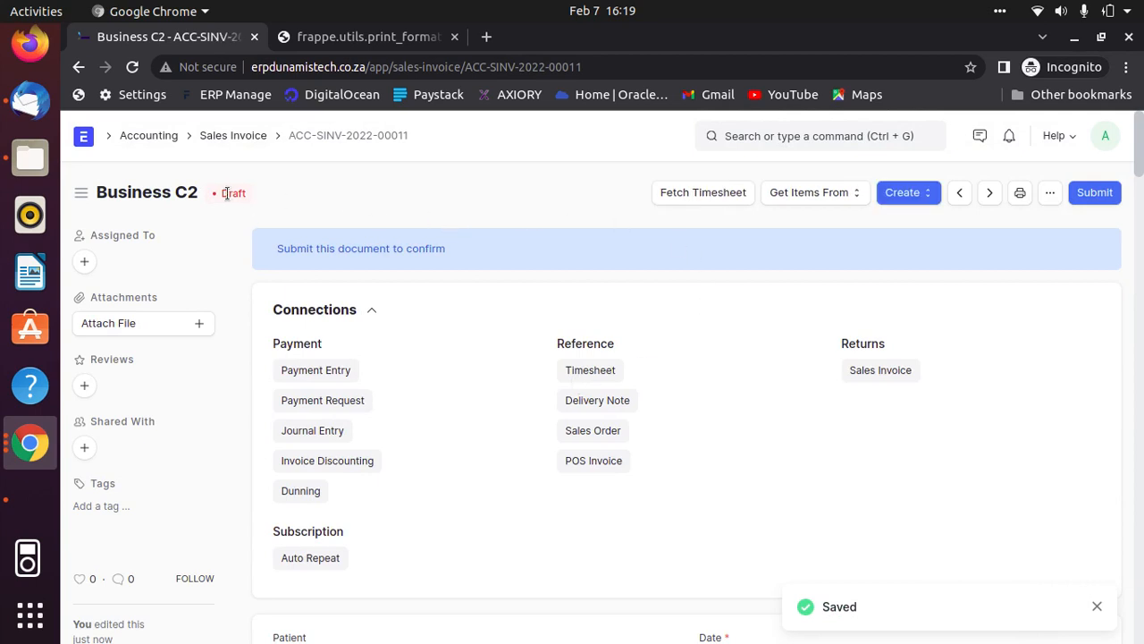
- Open the print preview of the draft sales invoice and examine its customer details, due date, item row and totals
{"action": "left_click", "coordinate": [1021, 194]}
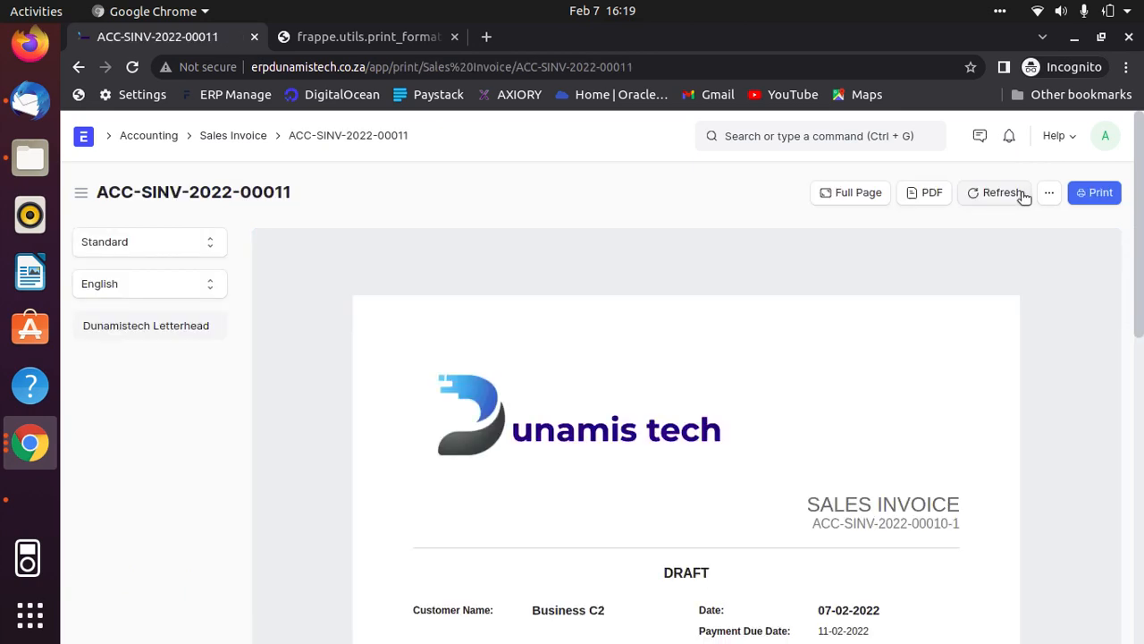
{"action": "scroll", "coordinate": [804, 428], "scroll_direction": "down", "scroll_amount": 3}
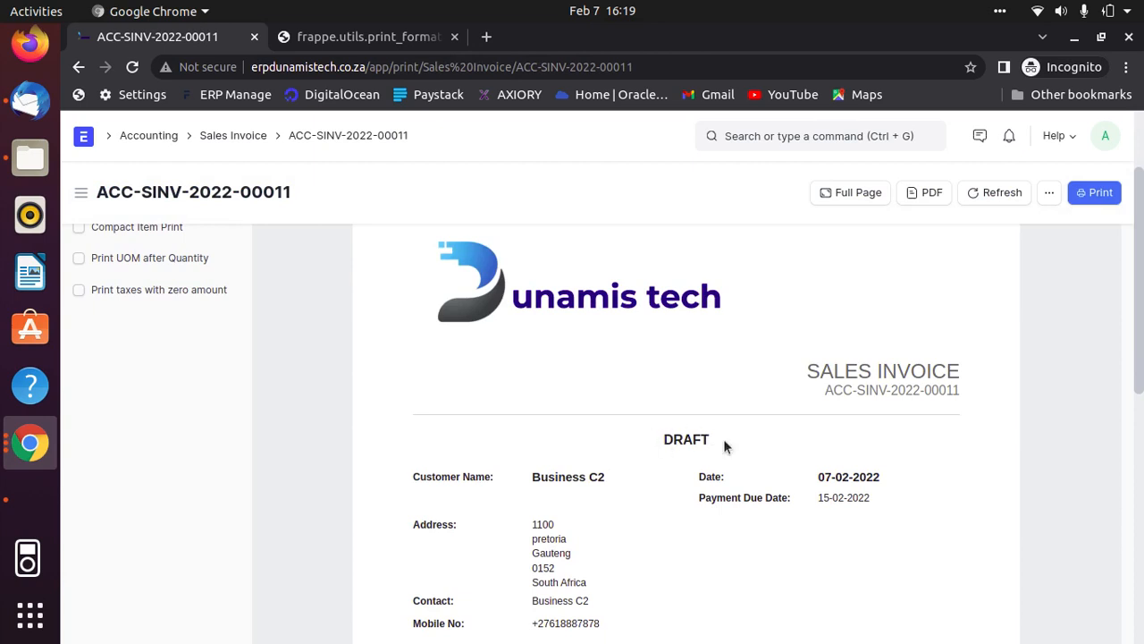
{"action": "scroll", "coordinate": [869, 449], "scroll_direction": "down", "scroll_amount": 3}
{"action": "scroll", "coordinate": [805, 420], "scroll_direction": "up", "scroll_amount": 4}
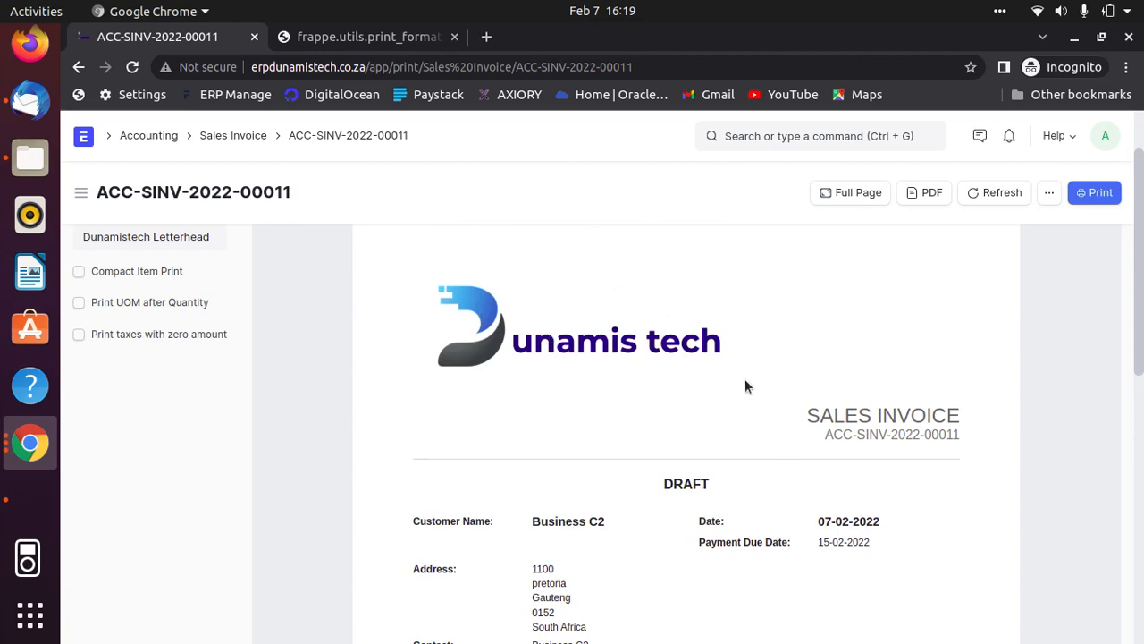
{"action": "scroll", "coordinate": [747, 385], "scroll_direction": "down", "scroll_amount": 7}
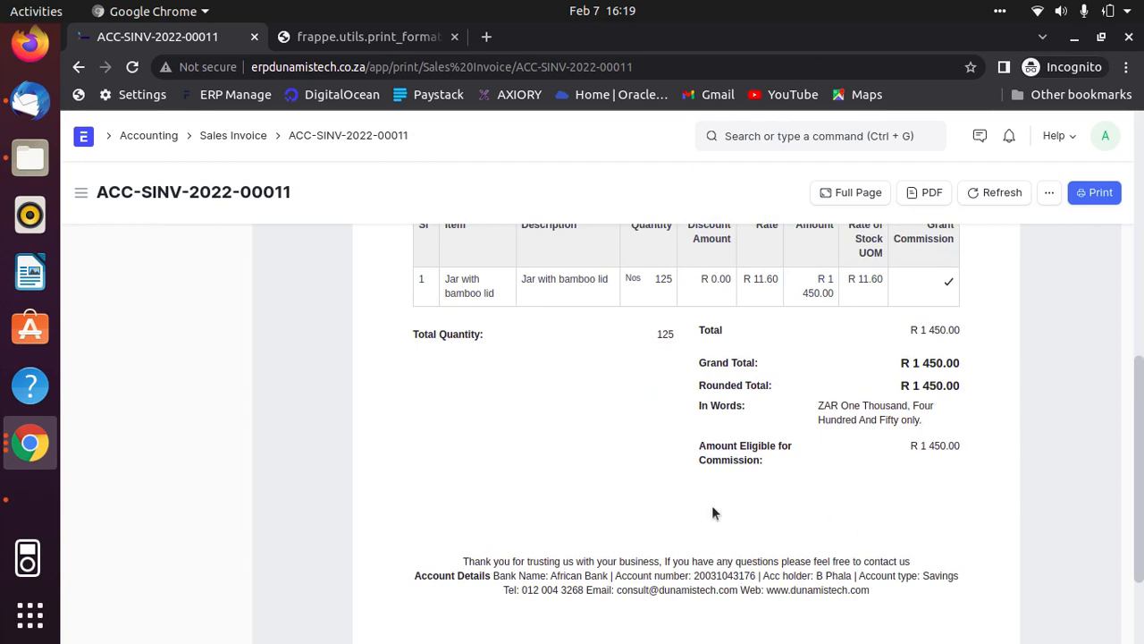
{"action": "scroll", "coordinate": [792, 569], "scroll_direction": "up", "scroll_amount": 6}
{"action": "scroll", "coordinate": [715, 483], "scroll_direction": "down", "scroll_amount": 2}
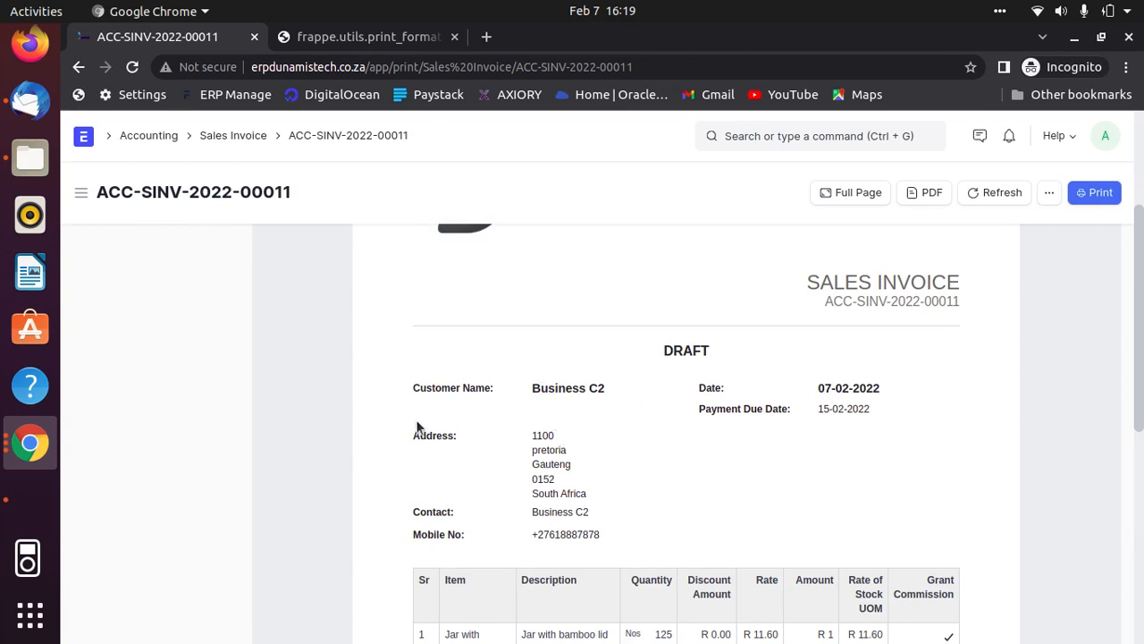
{"action": "scroll", "coordinate": [690, 510], "scroll_direction": "down", "scroll_amount": 3}
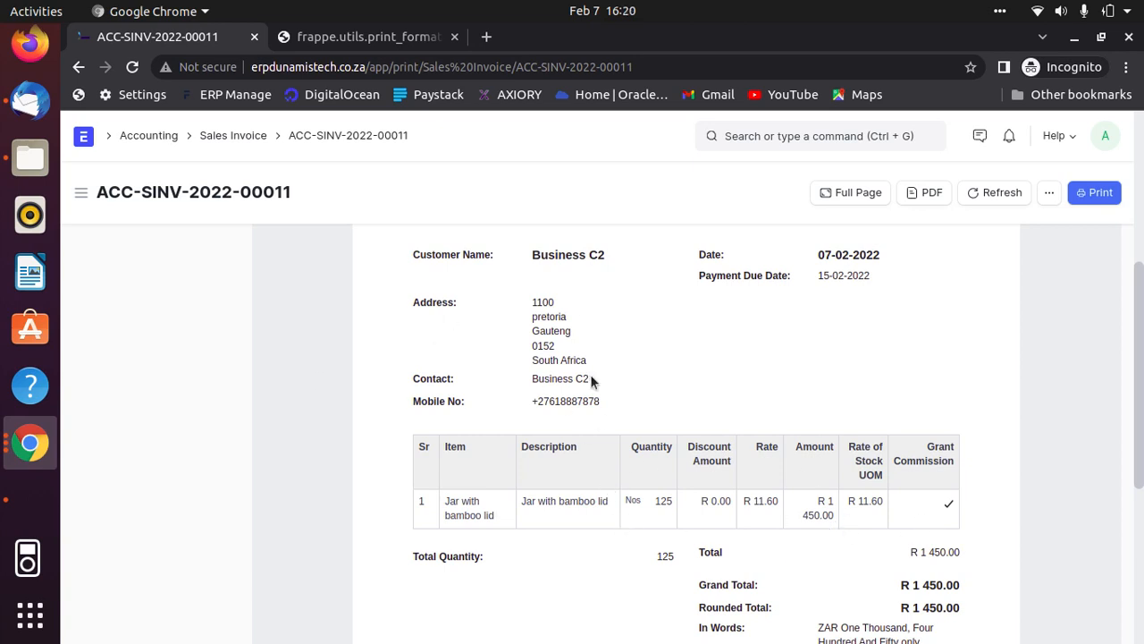
{"action": "scroll", "coordinate": [593, 349], "scroll_direction": "up", "scroll_amount": 5}
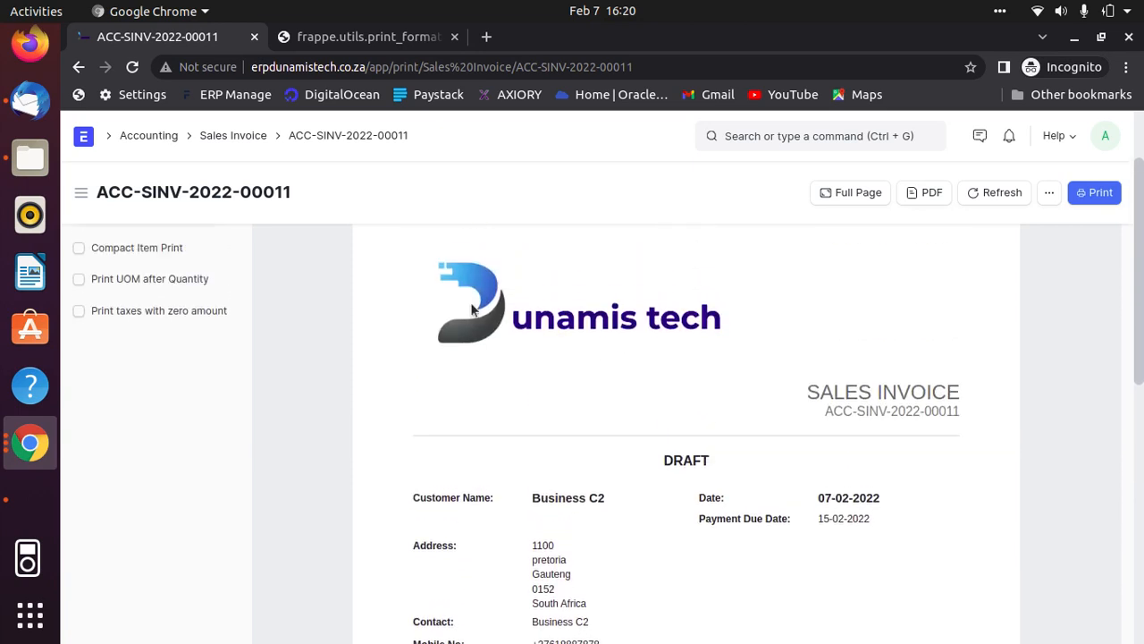
- Return from the print preview to the Business C2 sales invoice form and permanently submit the invoice
{"action": "left_click", "coordinate": [80, 68]}
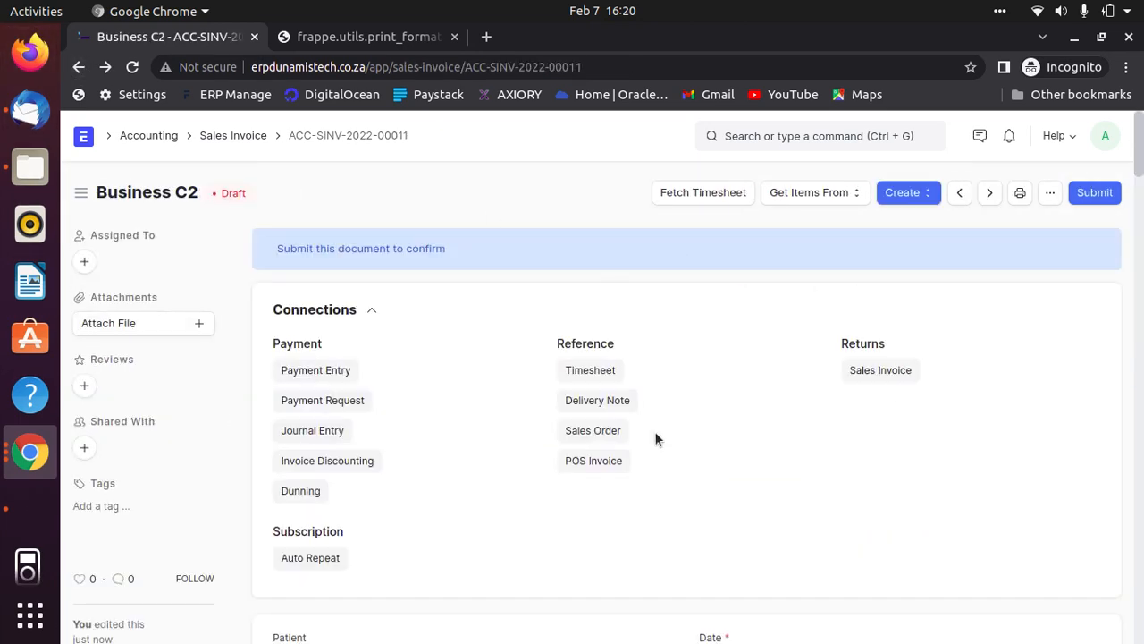
{"action": "scroll", "coordinate": [680, 438], "scroll_direction": "down", "scroll_amount": 2}
{"action": "scroll", "coordinate": [964, 439], "scroll_direction": "down", "scroll_amount": 5}
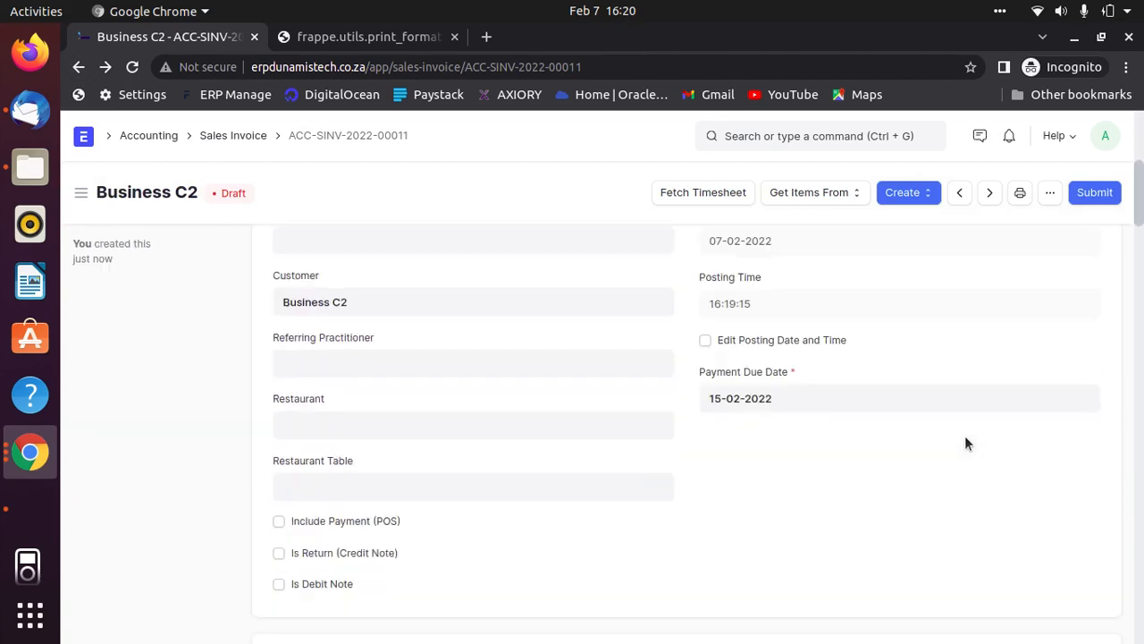
{"action": "scroll", "coordinate": [873, 419], "scroll_direction": "up", "scroll_amount": 5}
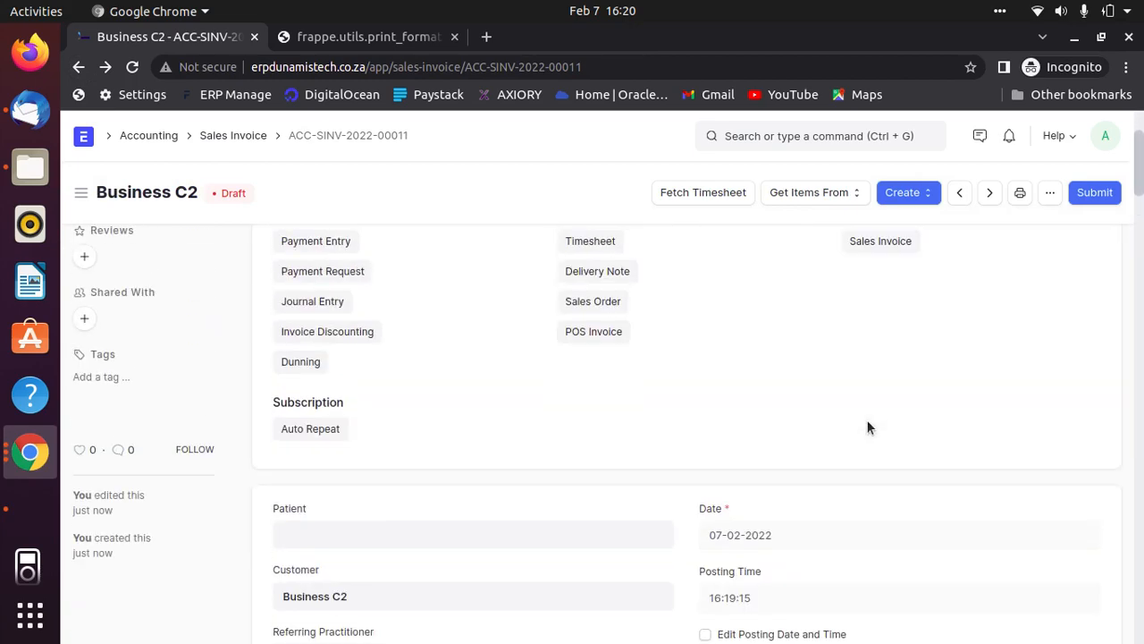
{"action": "scroll", "coordinate": [799, 372], "scroll_direction": "up", "scroll_amount": 1}
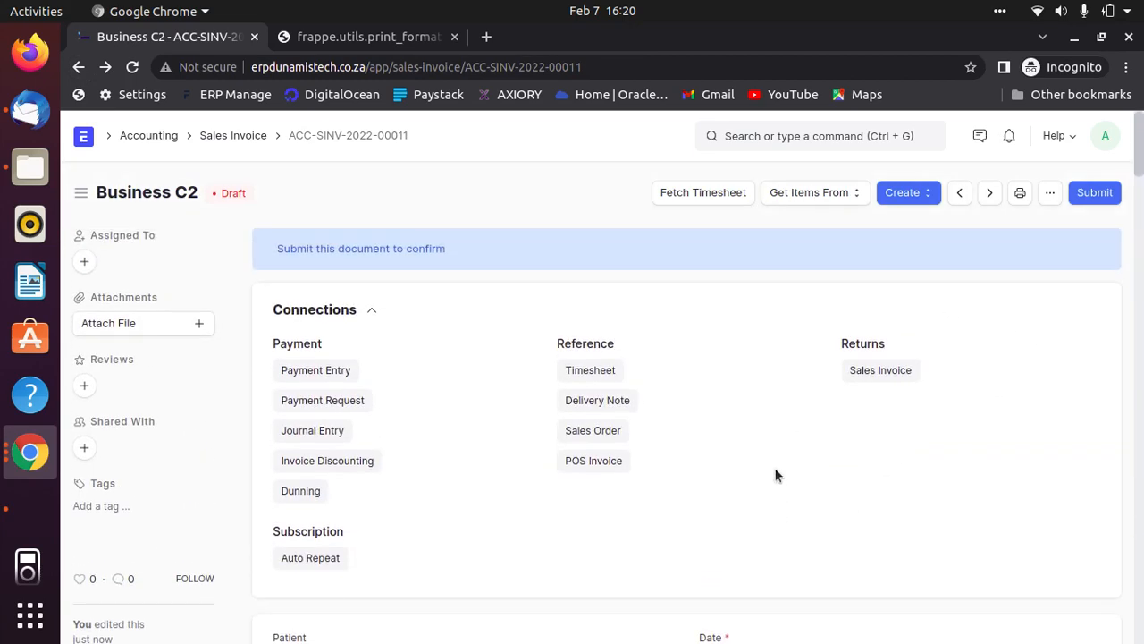
{"action": "left_click", "coordinate": [1095, 193]}
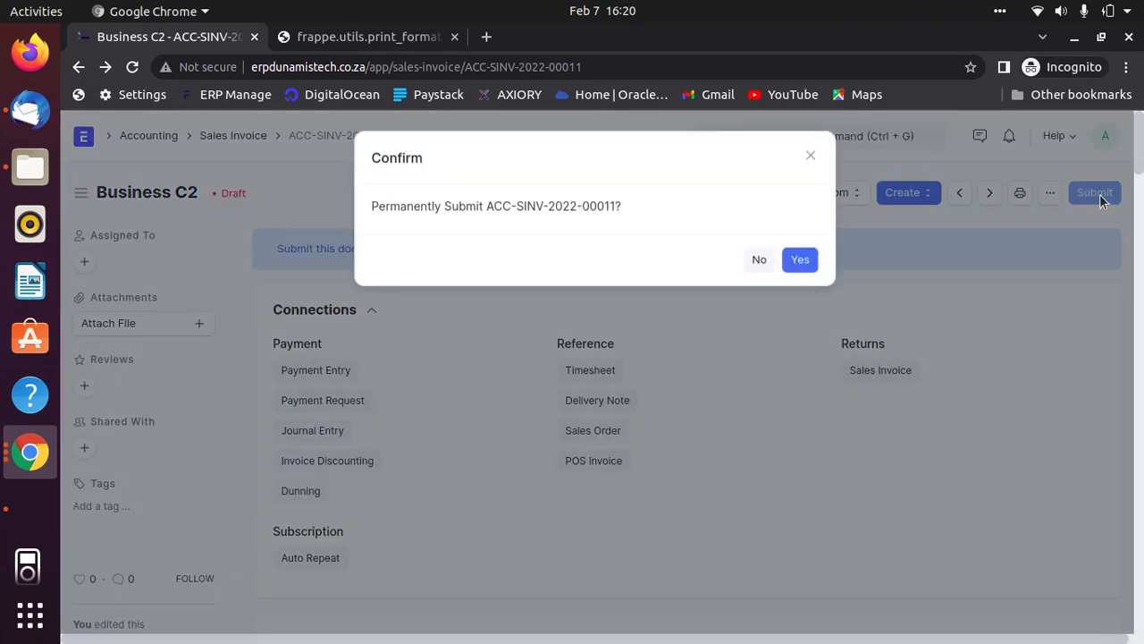
{"action": "left_click", "coordinate": [817, 263]}
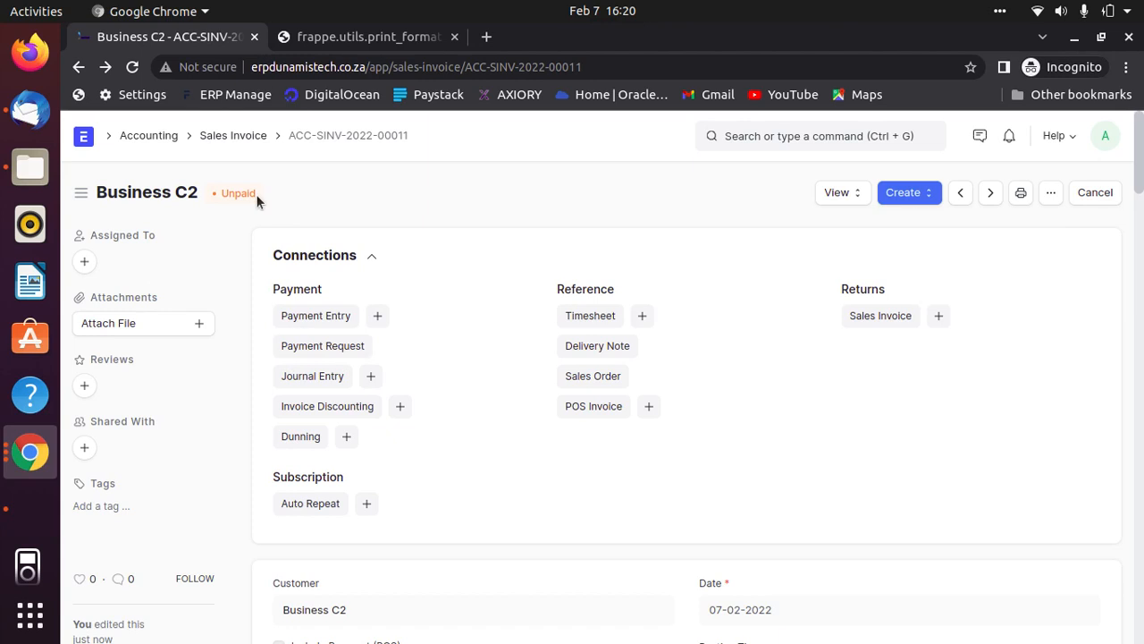
- Open the Jar with bamboo lid item record from the item list and check its stock level in Stores - DT
{"action": "left_click", "coordinate": [84, 137]}
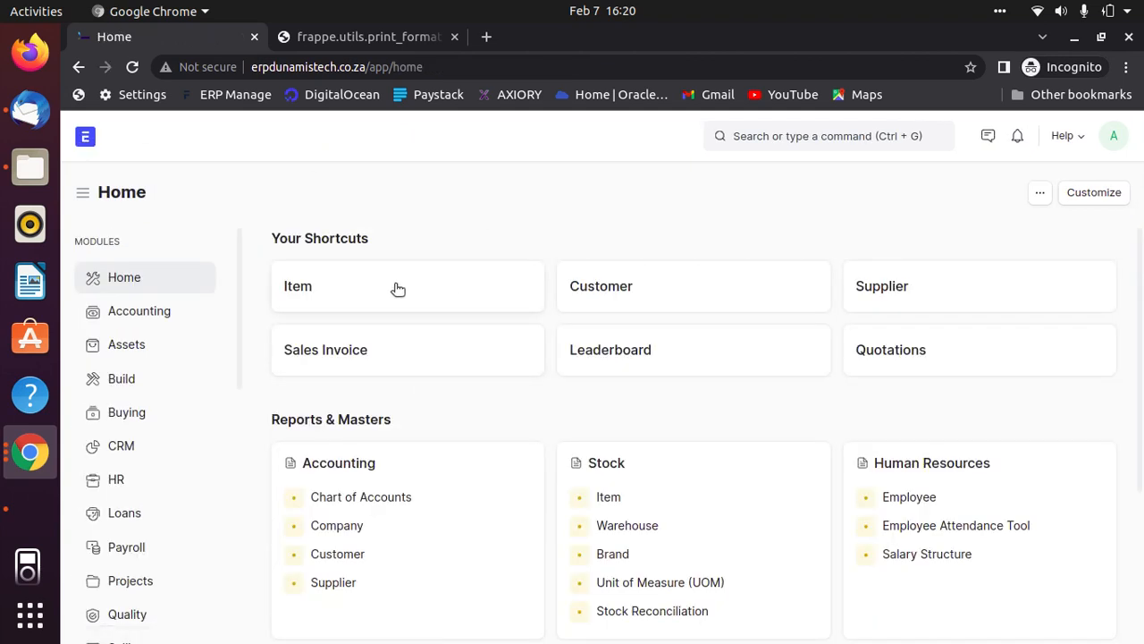
{"action": "left_click", "coordinate": [361, 298]}
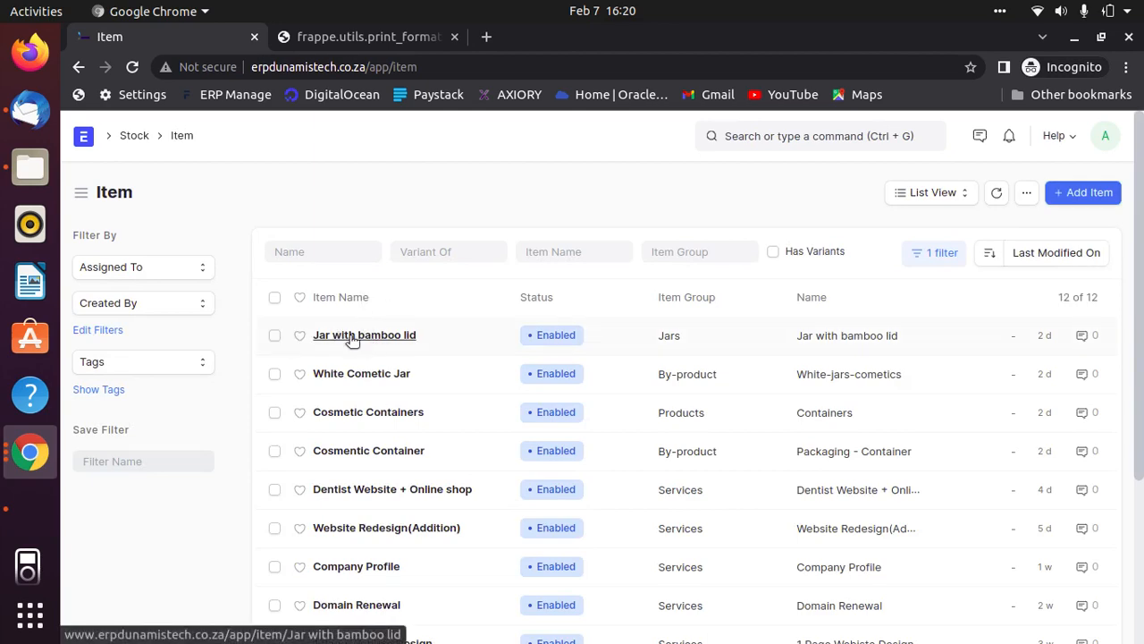
{"action": "left_click", "coordinate": [352, 336]}
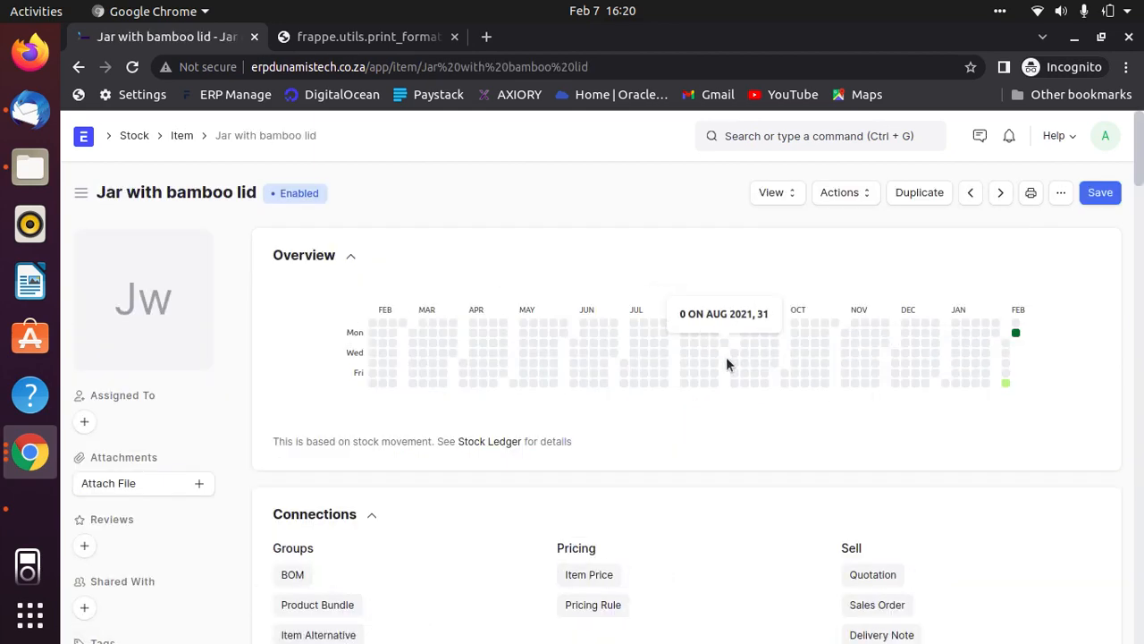
{"action": "scroll", "coordinate": [1138, 508], "scroll_direction": "down", "scroll_amount": 5}
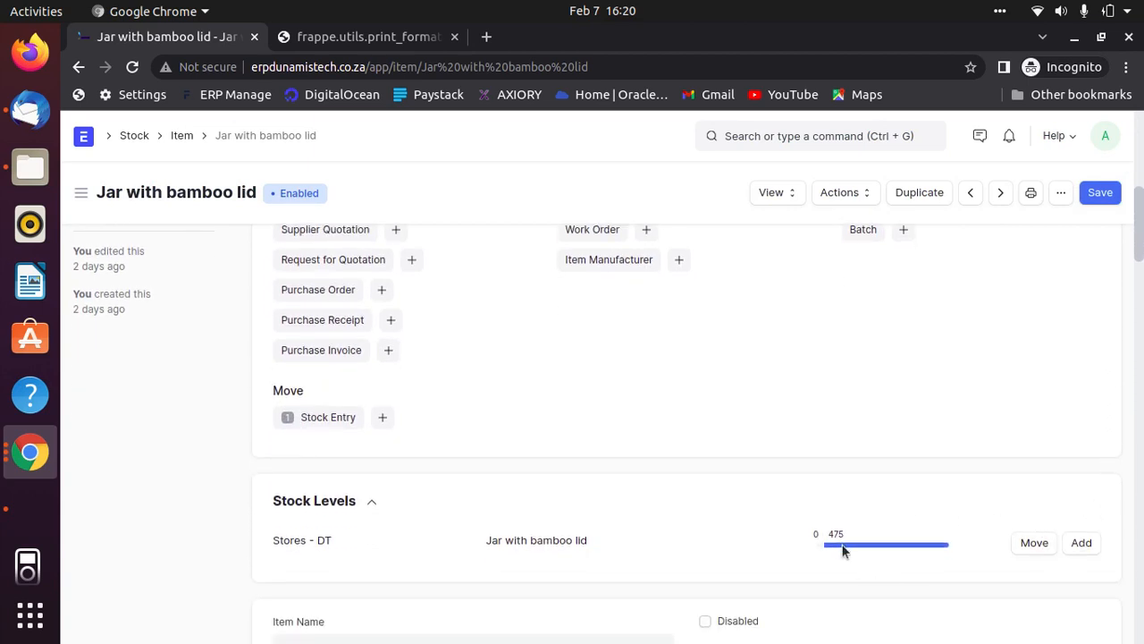
{"action": "mouse_move", "coordinate": [855, 534]}
- Open the Business C2 customer record and check its annual billing, total unpaid amount and linked sales invoices
{"action": "left_click", "coordinate": [85, 136]}
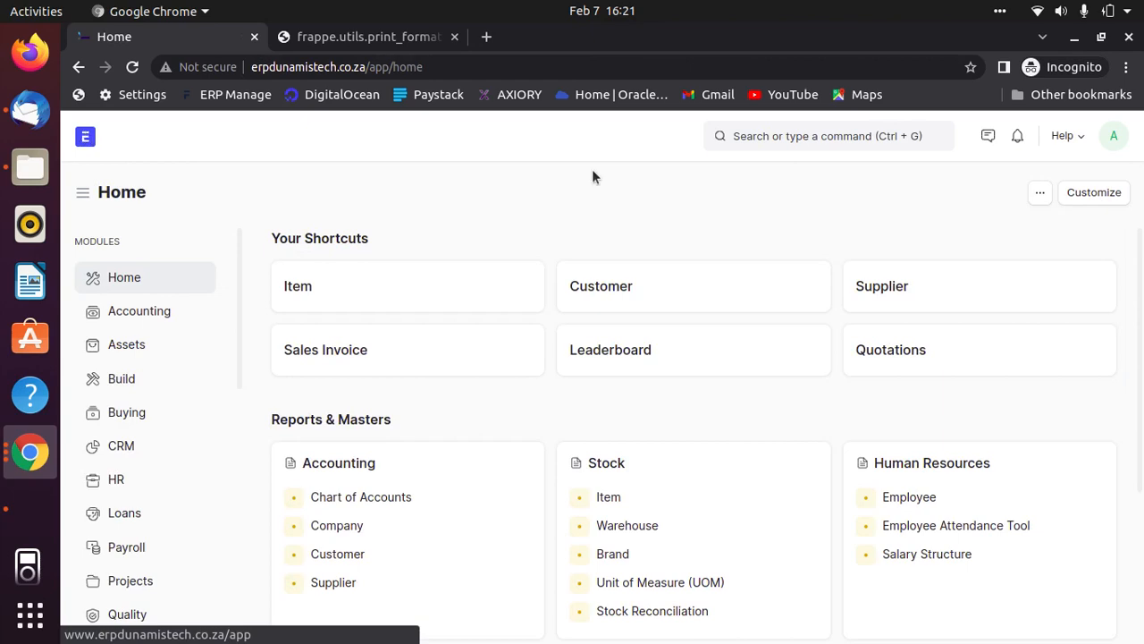
{"action": "left_click", "coordinate": [607, 283]}
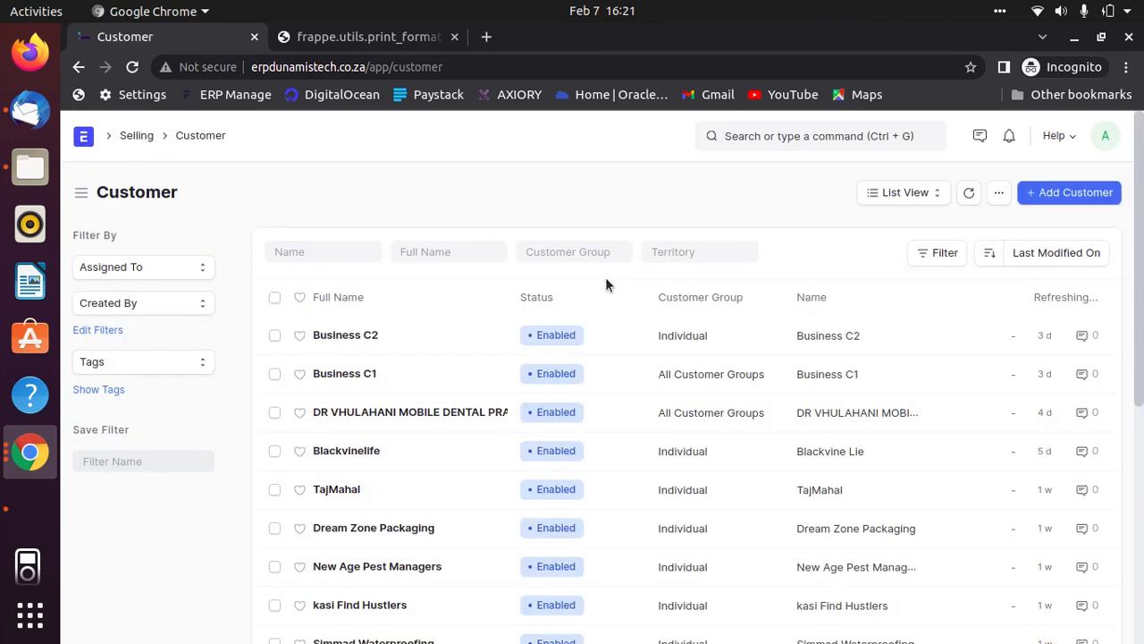
{"action": "left_click", "coordinate": [353, 339]}
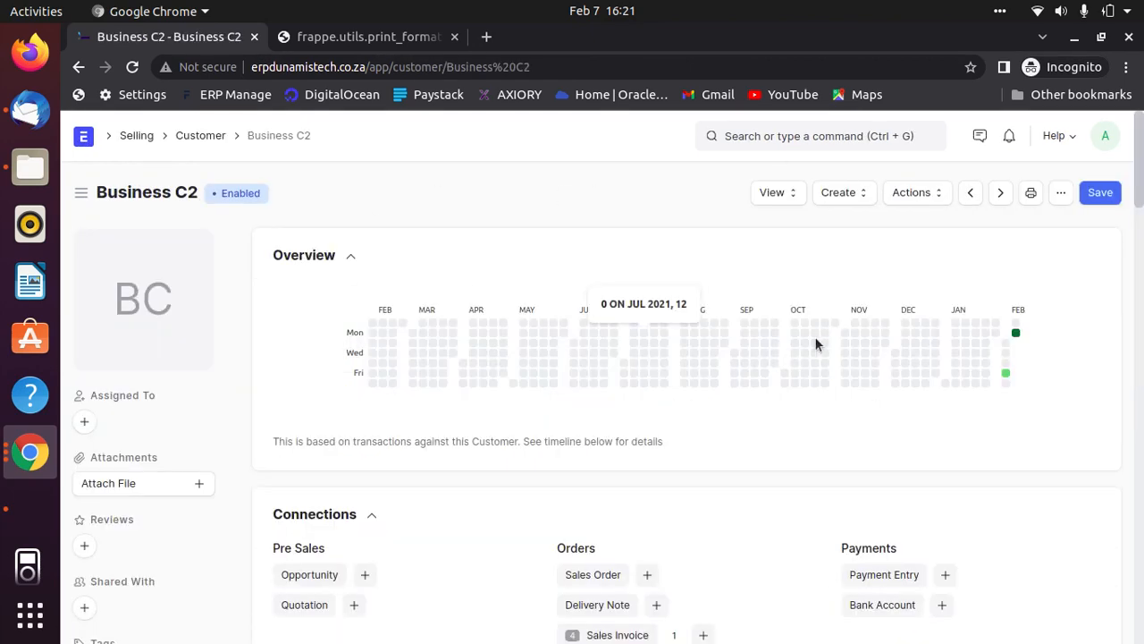
{"action": "scroll", "coordinate": [816, 338], "scroll_direction": "down", "scroll_amount": 1}
{"action": "scroll", "coordinate": [814, 336], "scroll_direction": "down", "scroll_amount": 2}
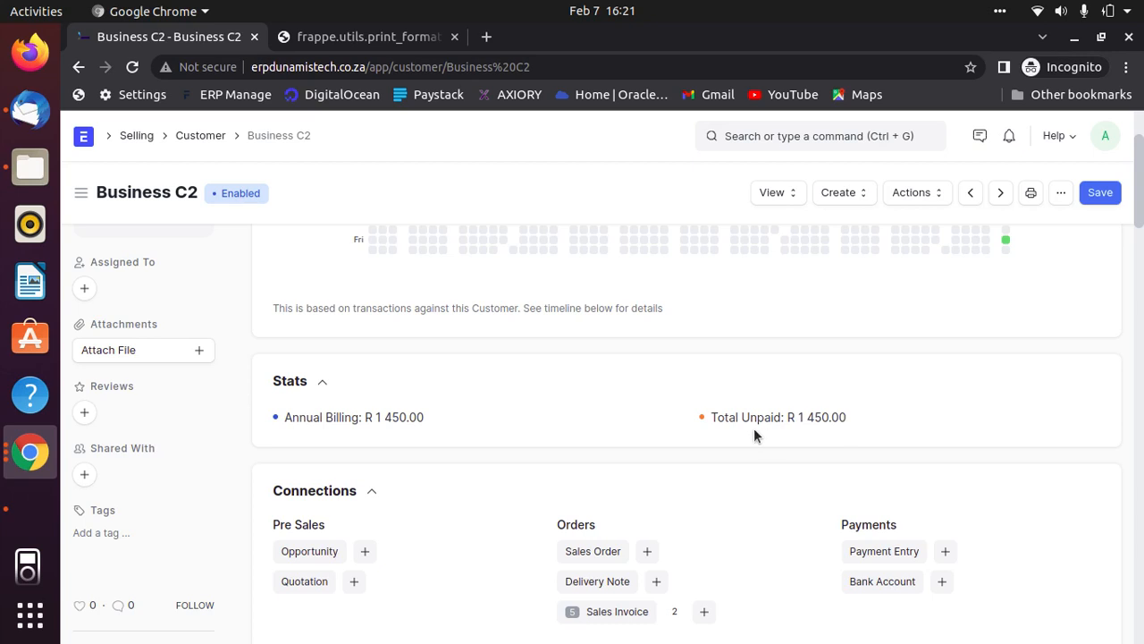
{"action": "scroll", "coordinate": [864, 577], "scroll_direction": "down", "scroll_amount": 2}
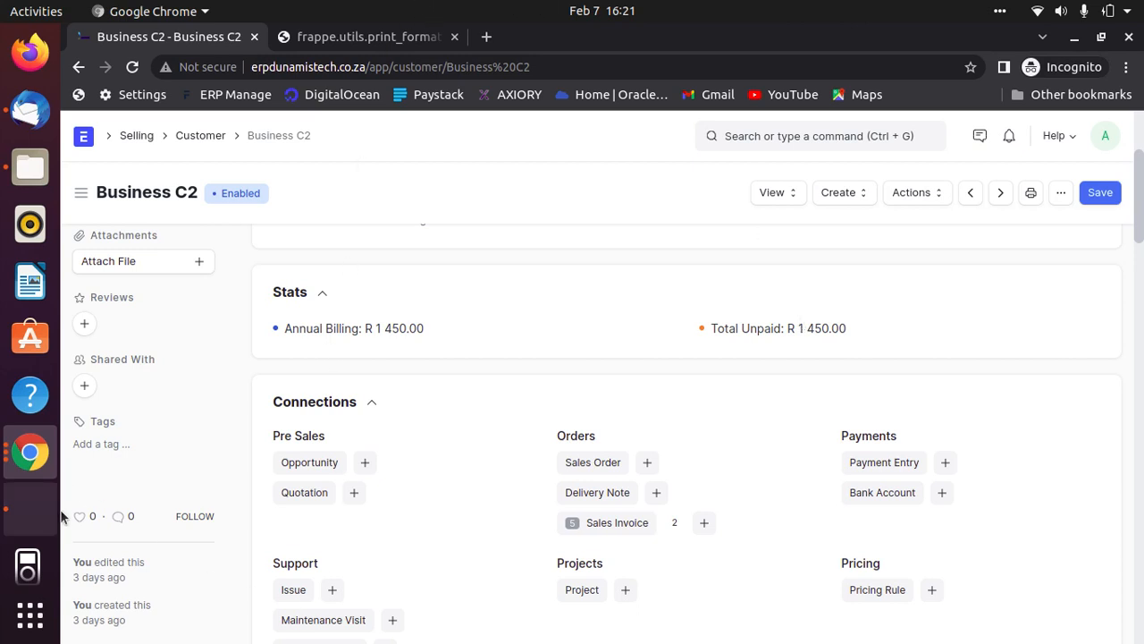
{"action": "left_click", "coordinate": [30, 510]}
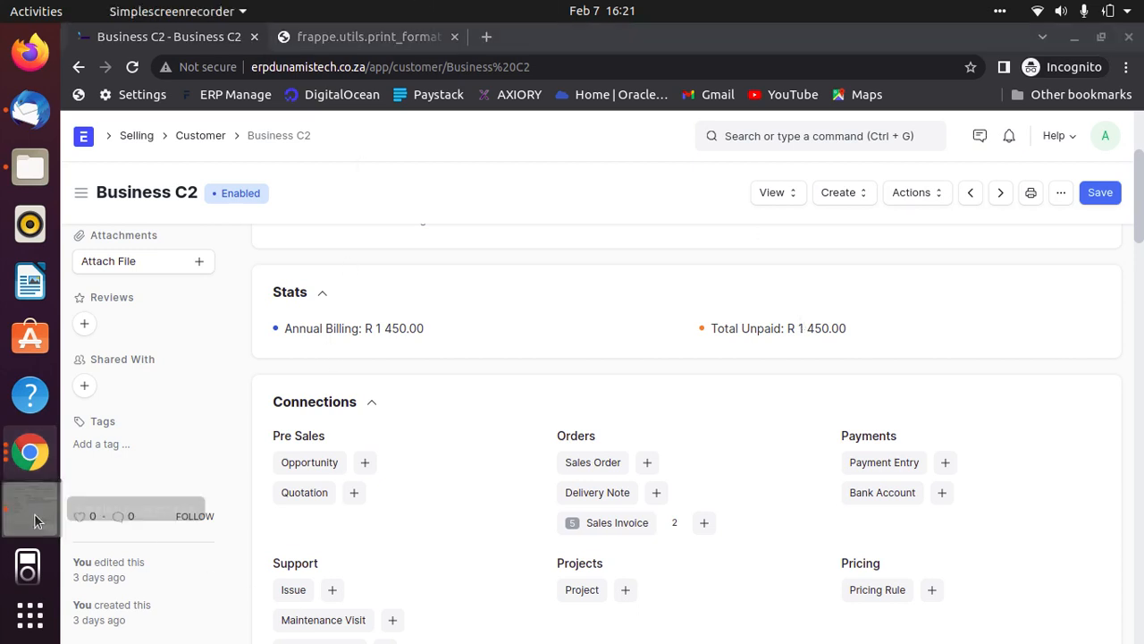